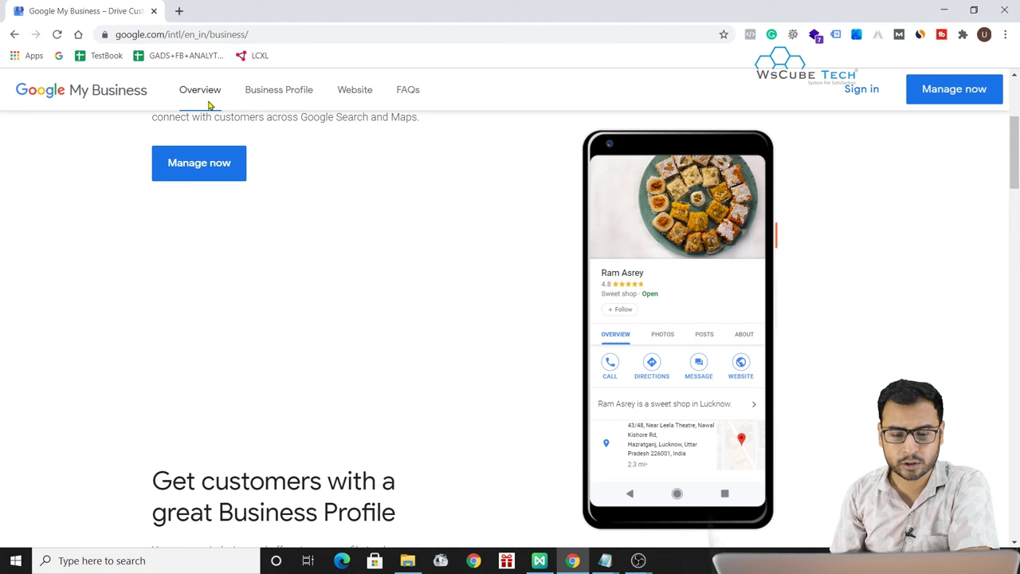
pyautogui.scroll(-3, 433, 383)
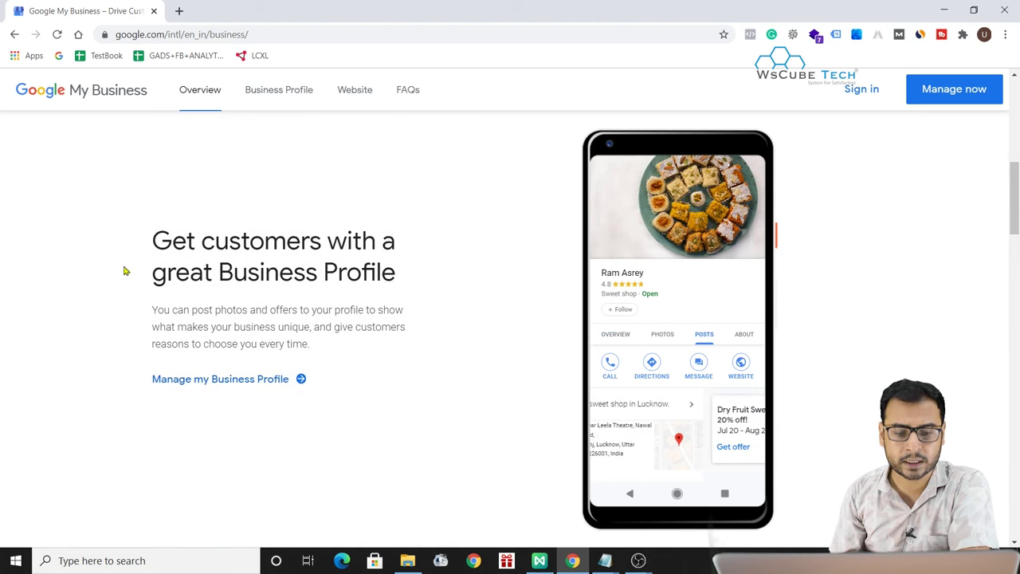
pyautogui.scroll(-3, 470, 344)
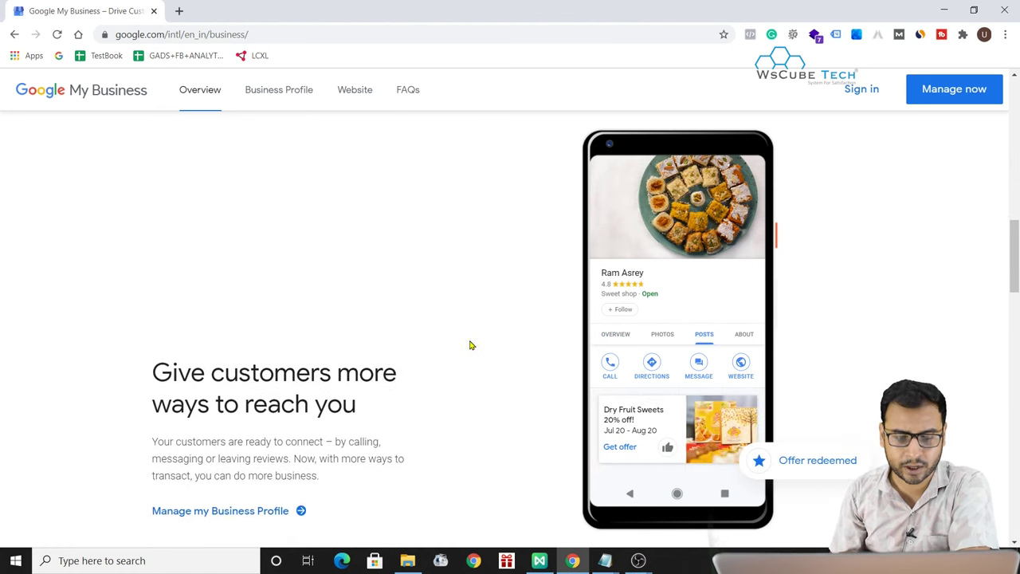
pyautogui.scroll(-2, 539, 440)
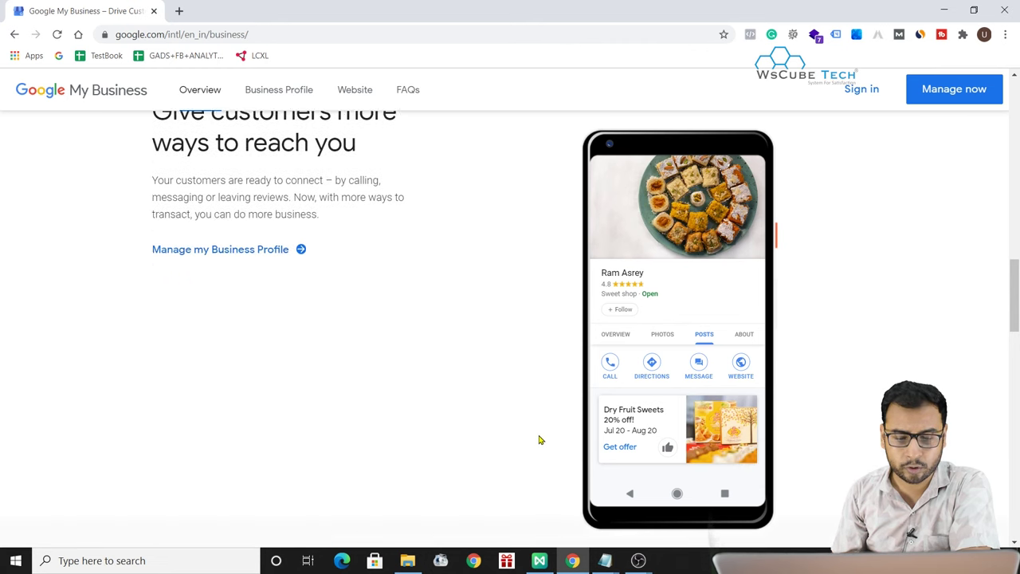
pyautogui.scroll(-3, 540, 440)
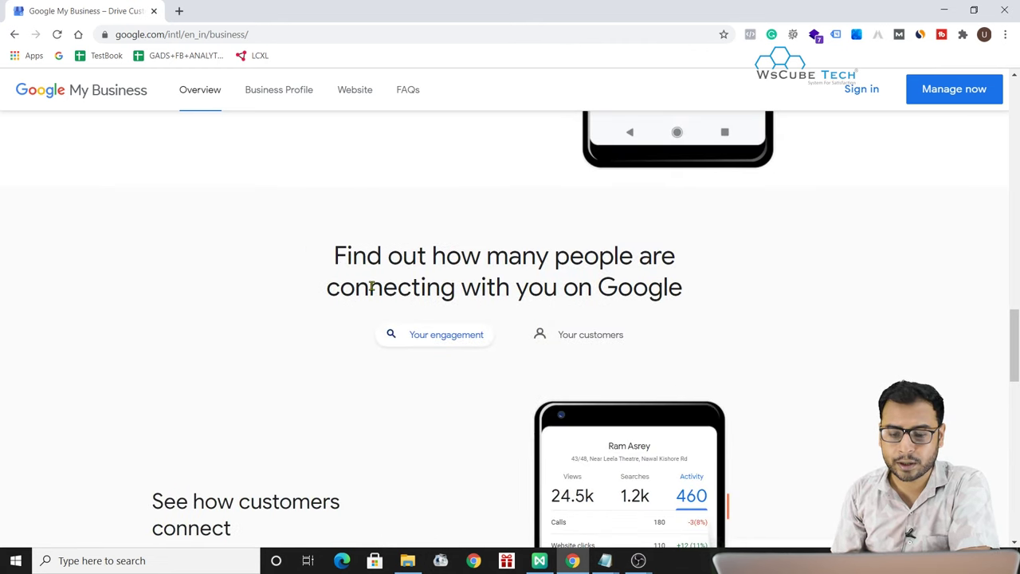
pyautogui.scroll(-2, 675, 447)
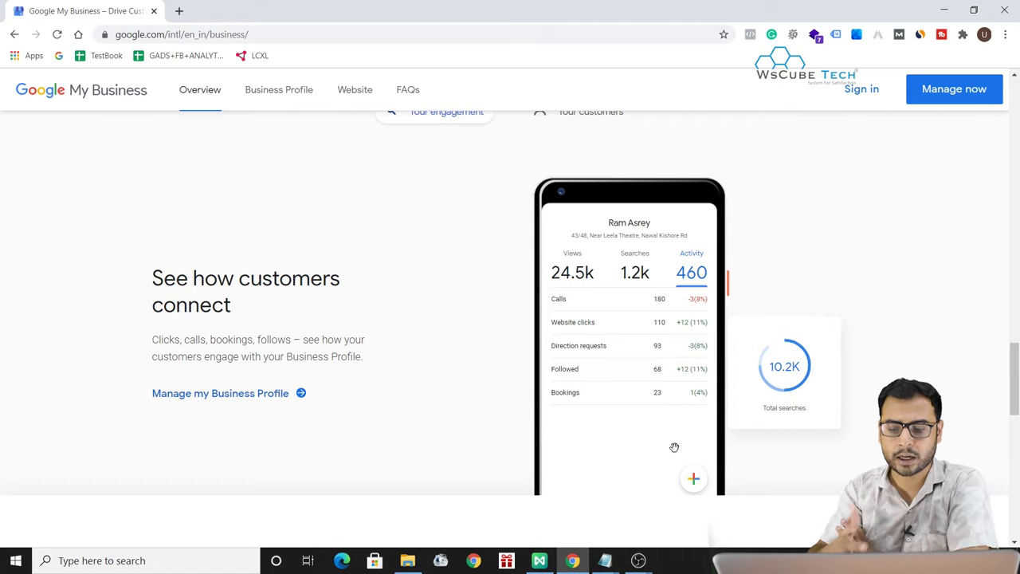
pyautogui.scroll(-5, 508, 457)
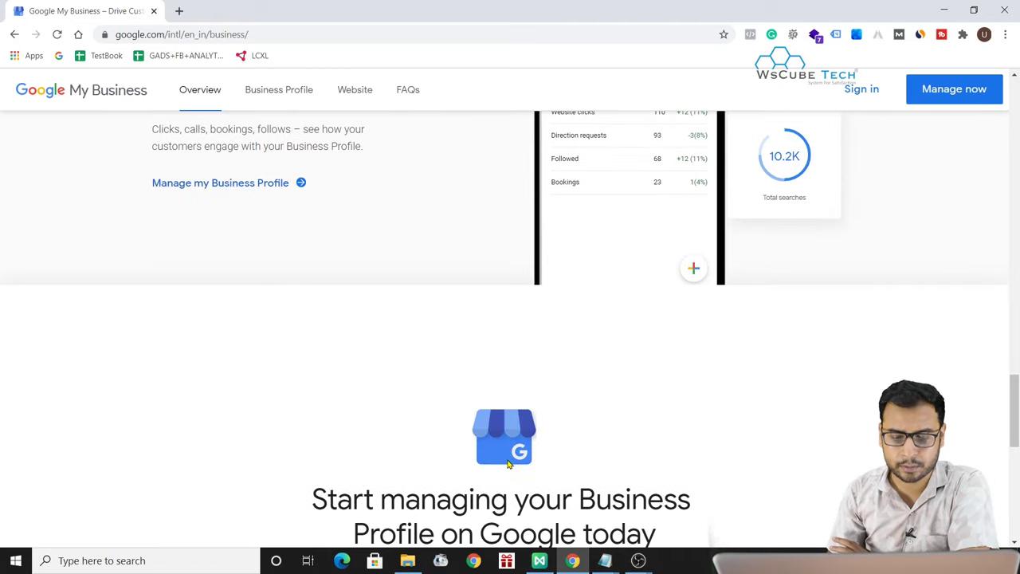
pyautogui.scroll(-2, 508, 465)
pyautogui.scroll(15, 508, 464)
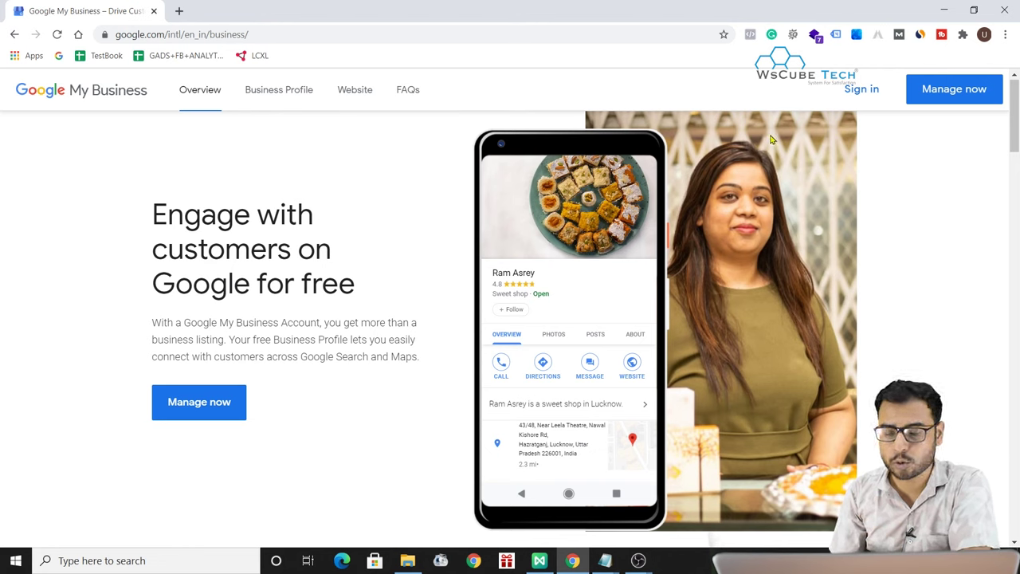
# - Go to the 'Find and manage your business' page via Manage now and check the signed-in account
pyautogui.click(974, 92)
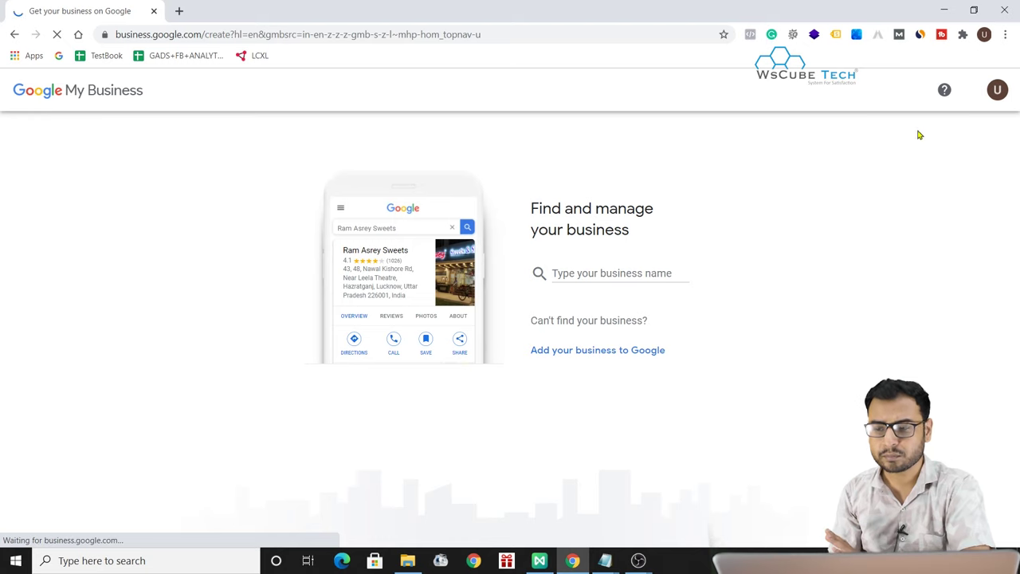
pyautogui.click(996, 90)
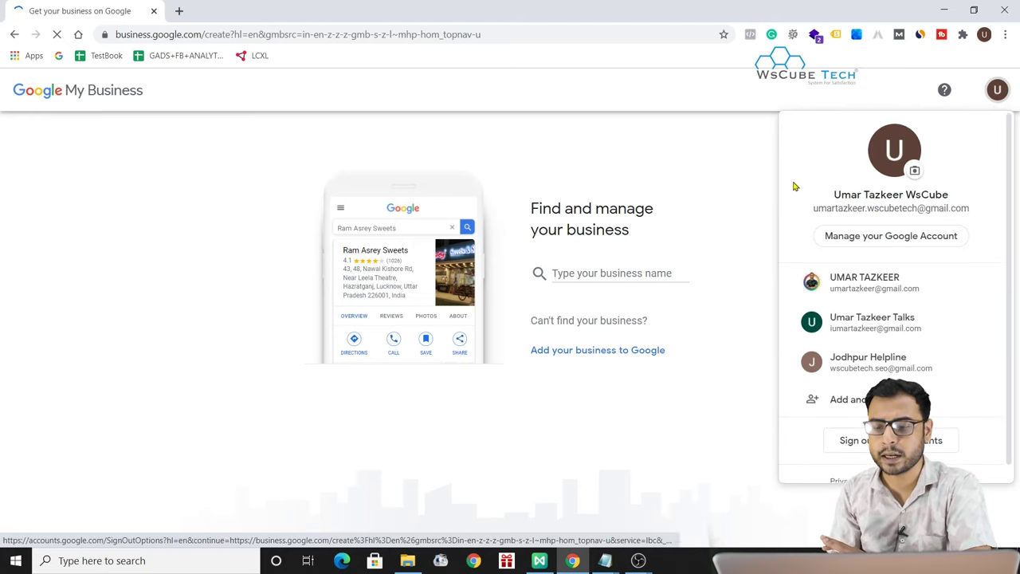
pyautogui.click(727, 173)
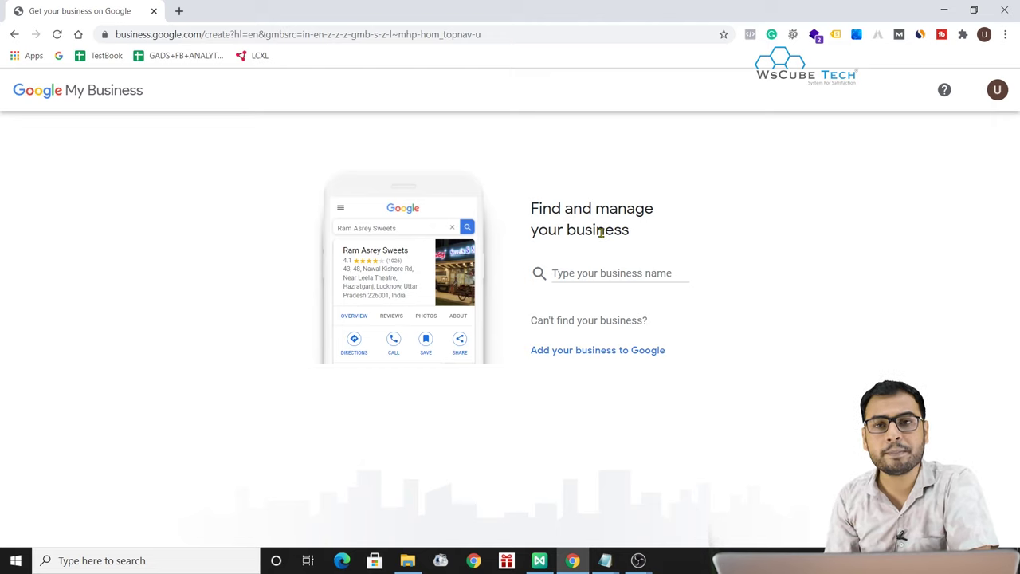
# - Search for 'WsCube Tech', then choose to add a new business instead
pyautogui.click(593, 273)
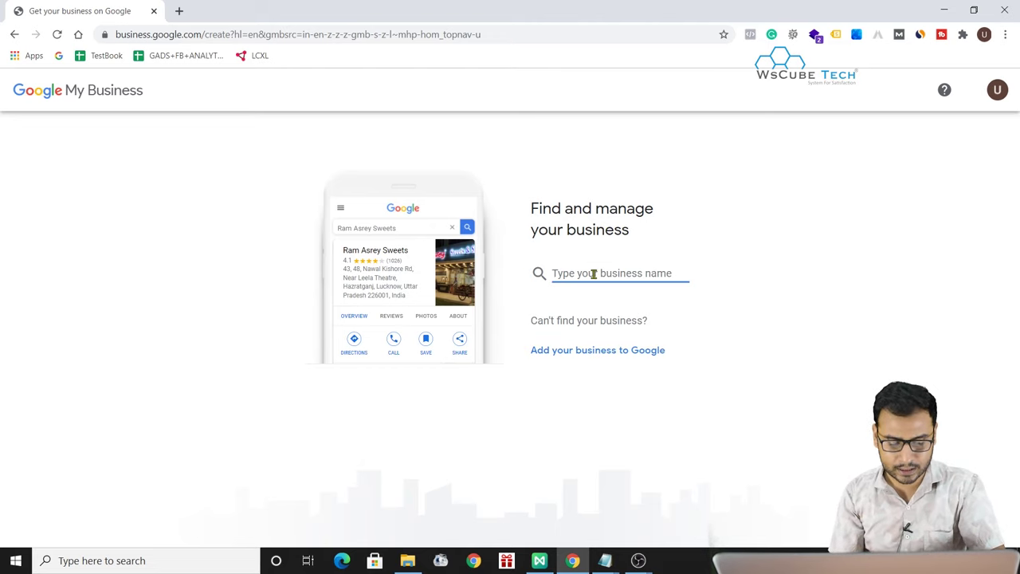
pyautogui.write('WsCube Tech')
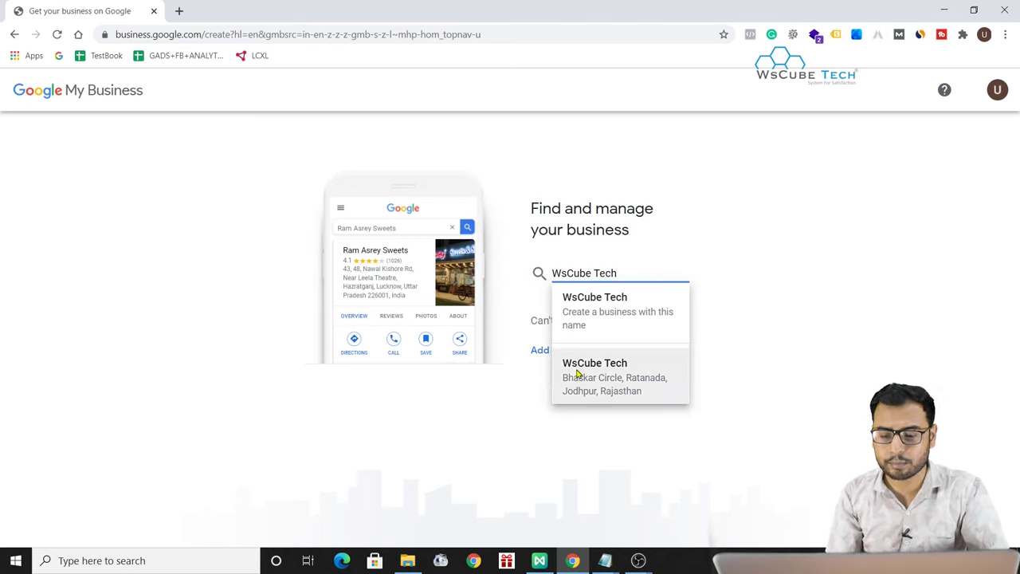
pyautogui.click(803, 339)
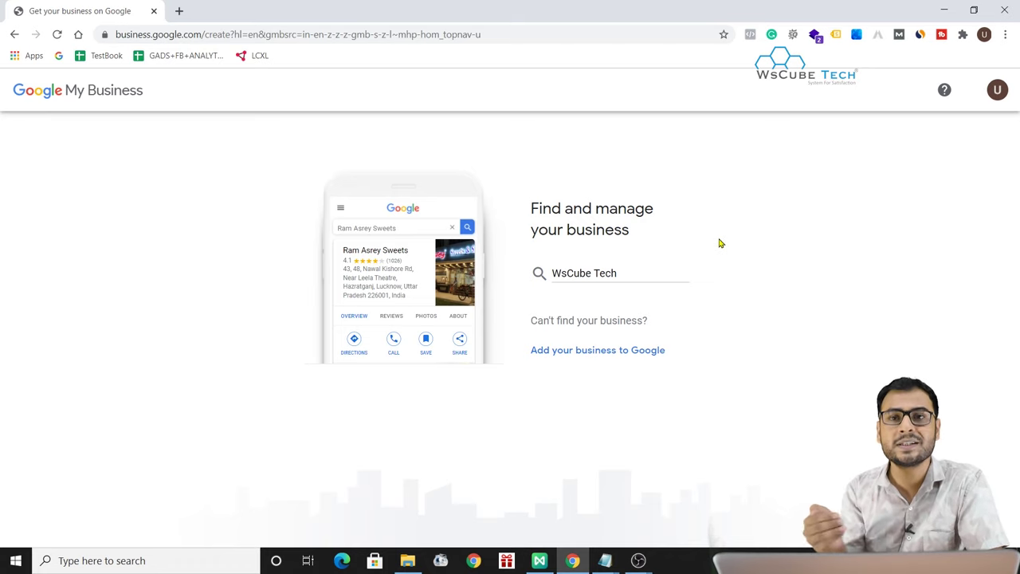
pyautogui.click(567, 351)
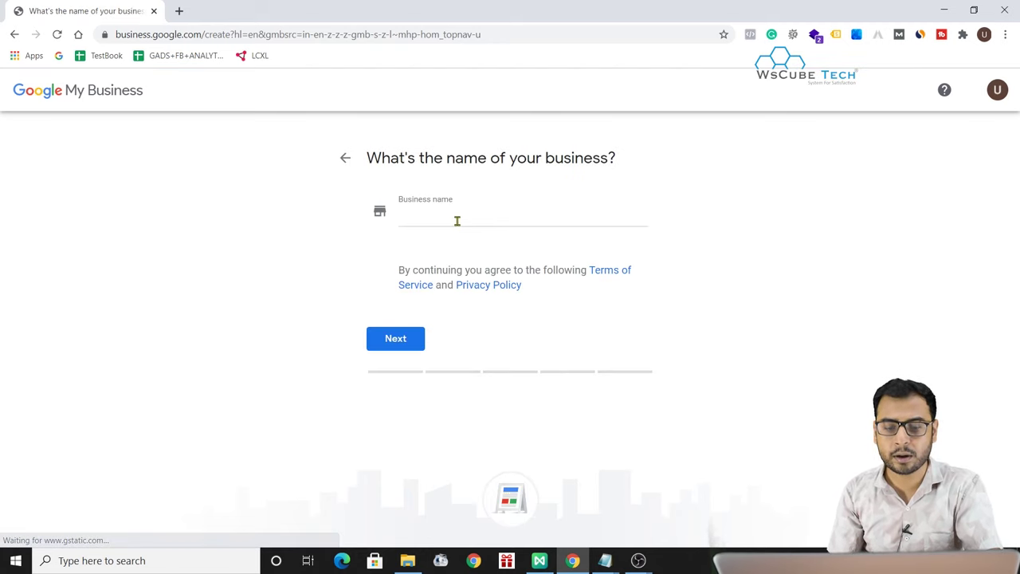
# - Enter the business name 'Digital Marketing Training / Services in Jodhpur'
pyautogui.click(781, 214)
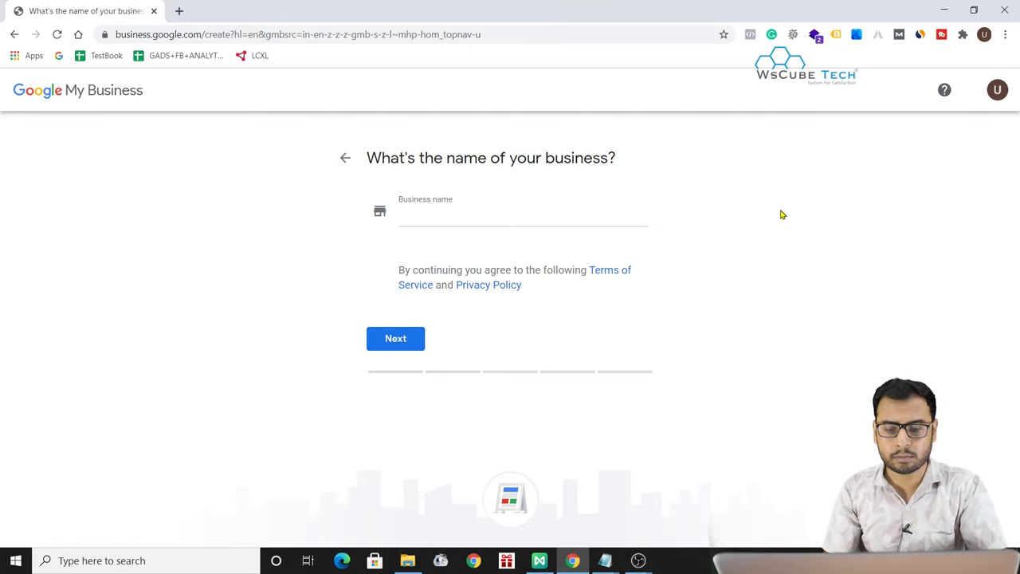
pyautogui.click(553, 212)
pyautogui.write('F')
pyautogui.press('BackSpace')
pyautogui.write('D')
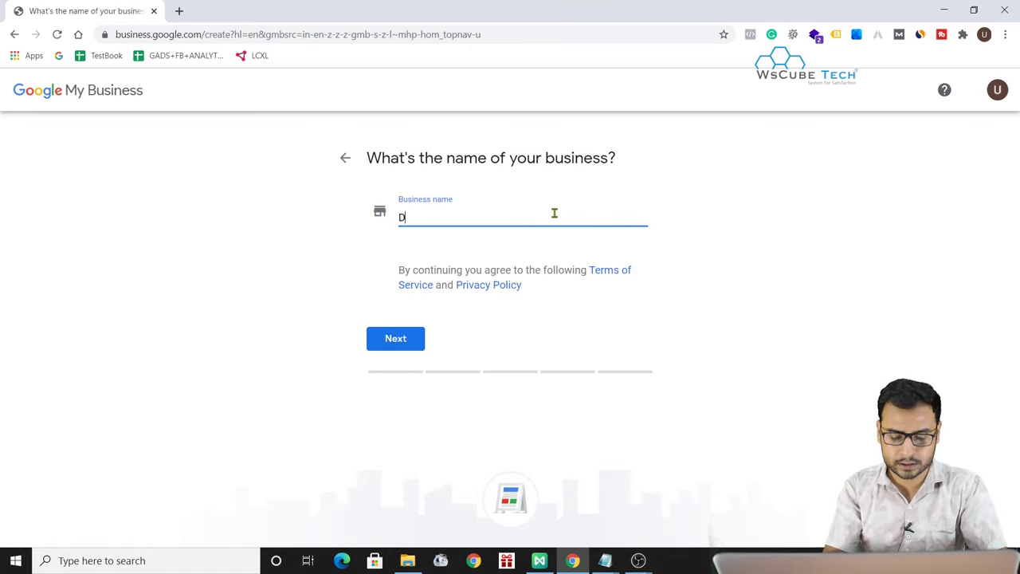
pyautogui.write('igital')
pyautogui.press('BackSpace')
pyautogui.write('gital Marke')
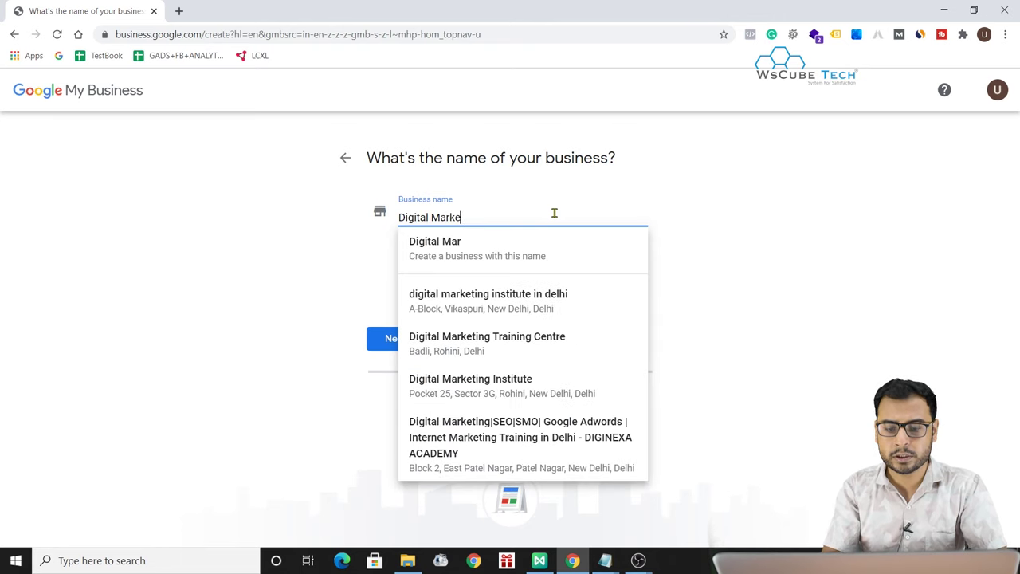
pyautogui.write('ting R')
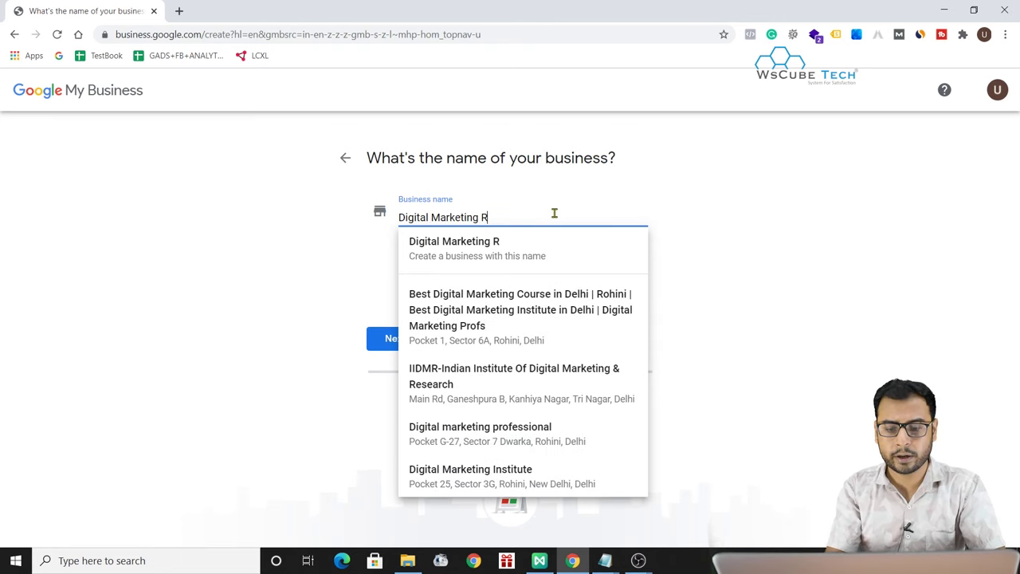
pyautogui.press('BackSpace')
pyautogui.write('Training ')
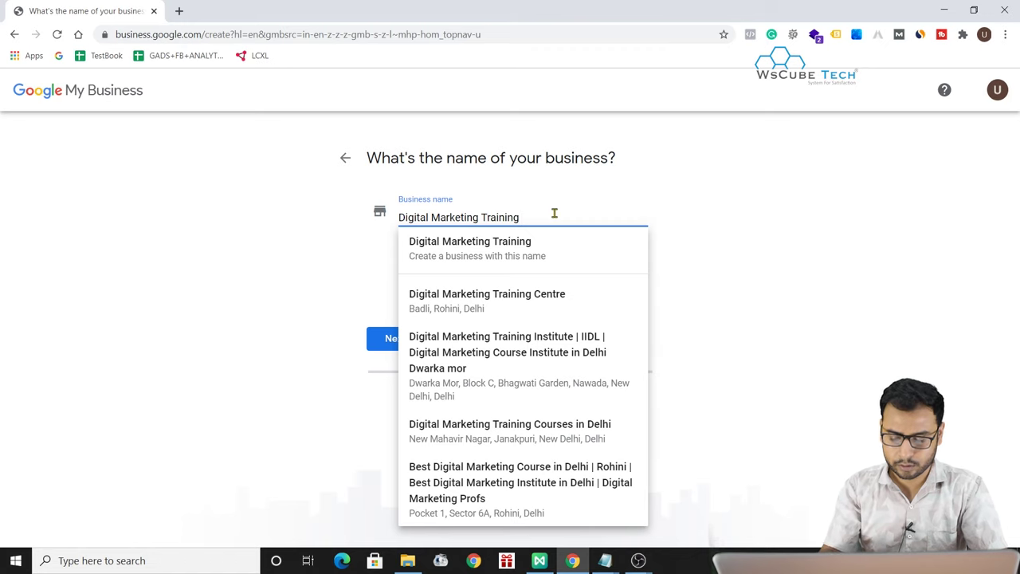
pyautogui.write('/ Service')
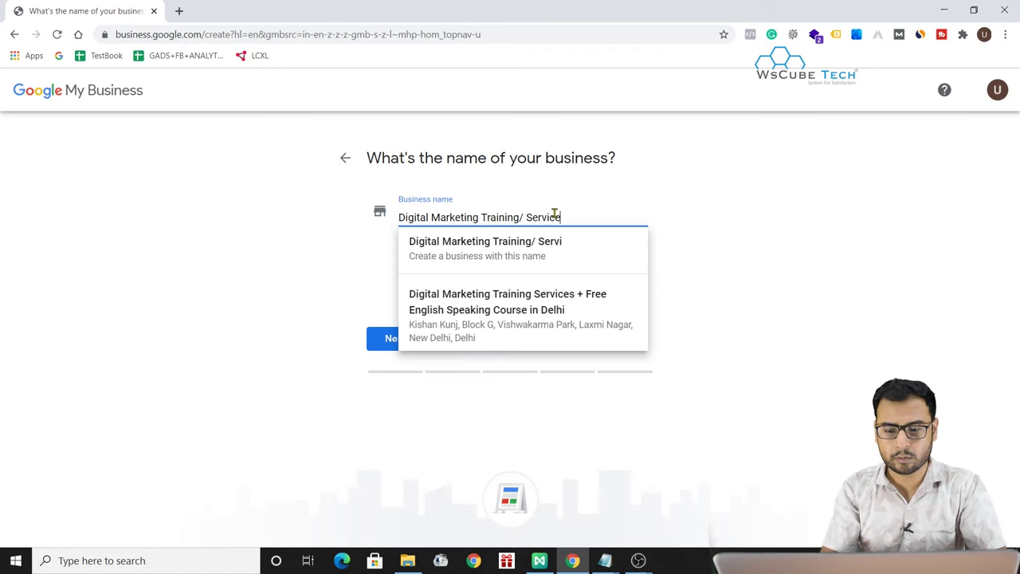
pyautogui.write('s in Jodhpur')
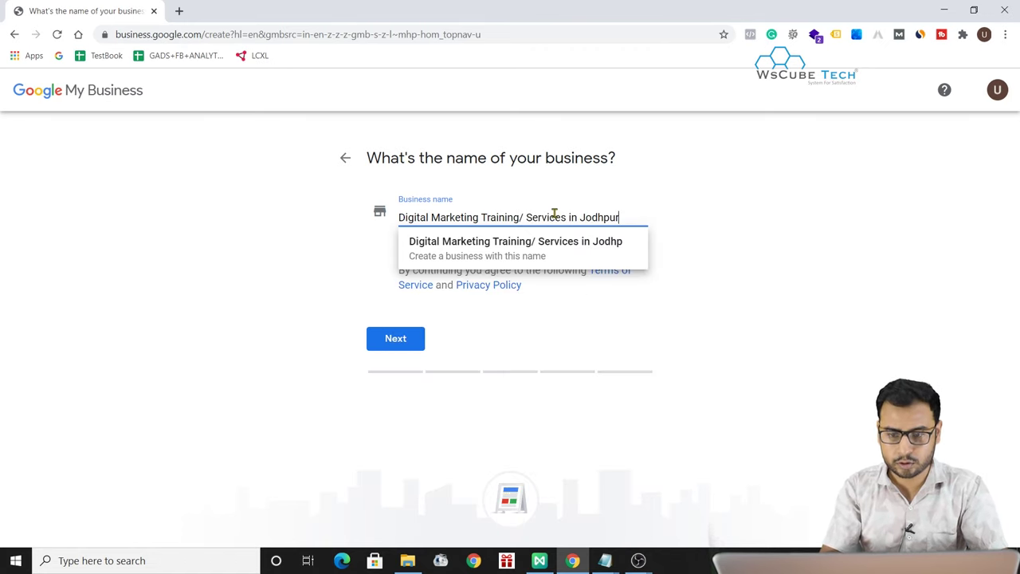
pyautogui.click(514, 263)
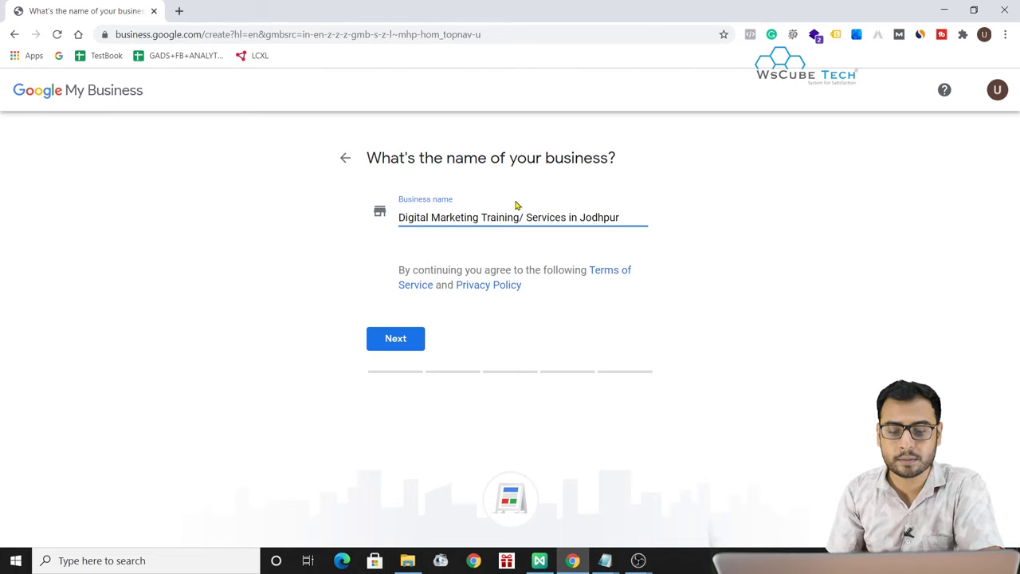
# - Try the name 'XYX Pvt Ltd', then undo back to the Digital Marketing name
pyautogui.tripleClick(439, 215)
pyautogui.write('X')
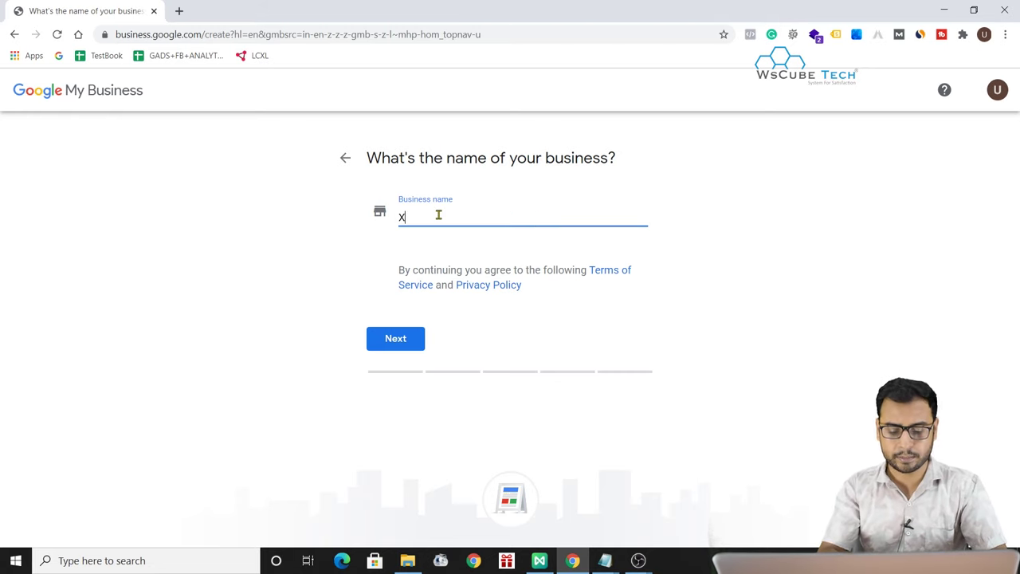
pyautogui.write('YX Pv')
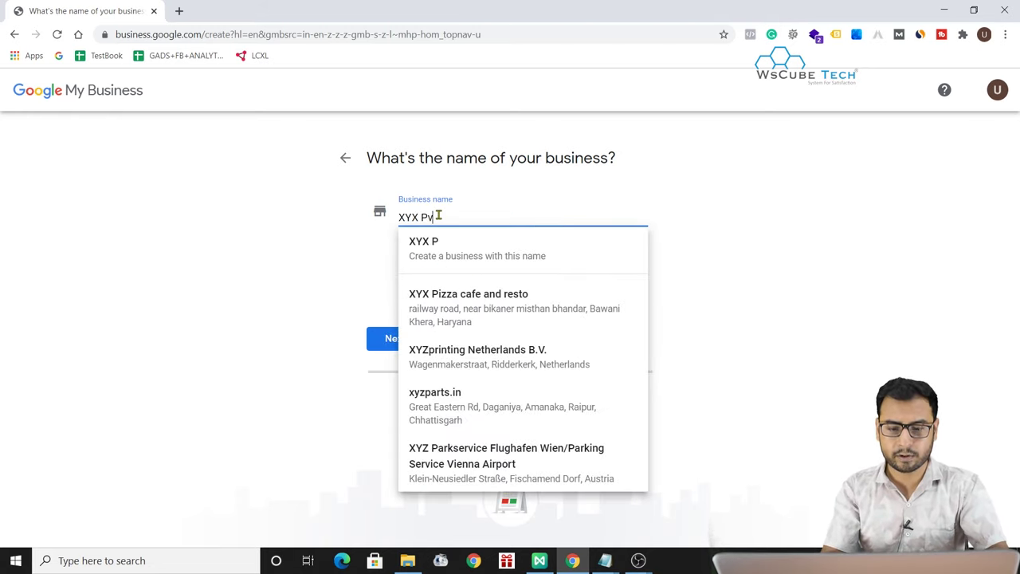
pyautogui.write('t Ltd')
pyautogui.press('BackSpace')
pyautogui.press('BackSpace')
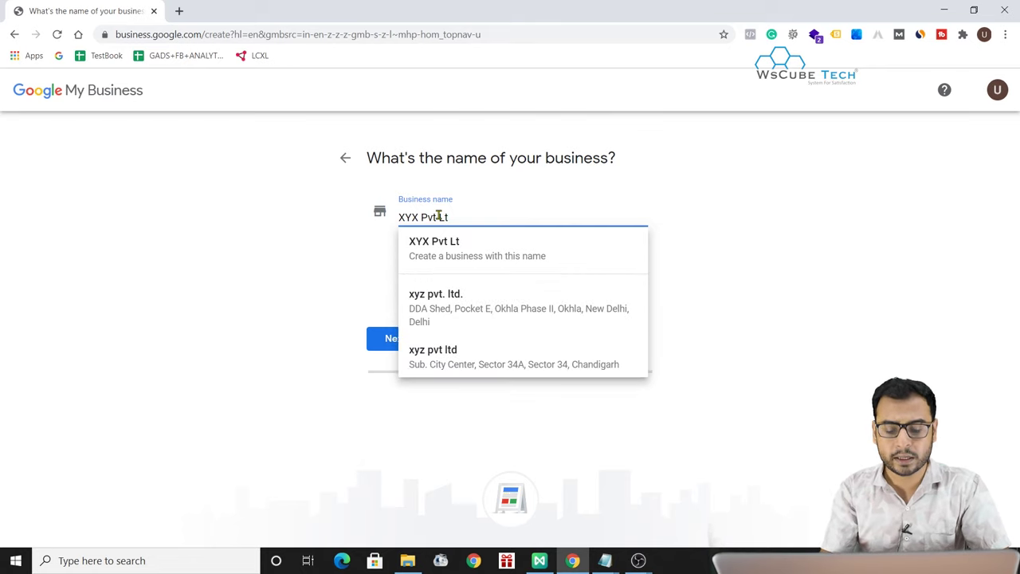
pyautogui.write('l')
pyautogui.hotkey('ctrl', 'a')
pyautogui.press('BackSpace')
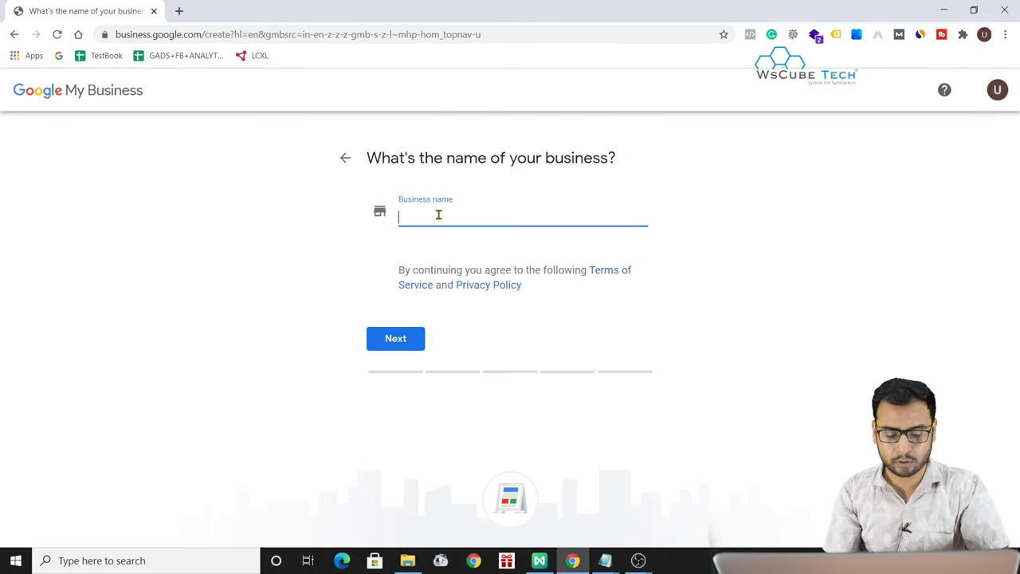
pyautogui.write('XYX Pvt Ll')
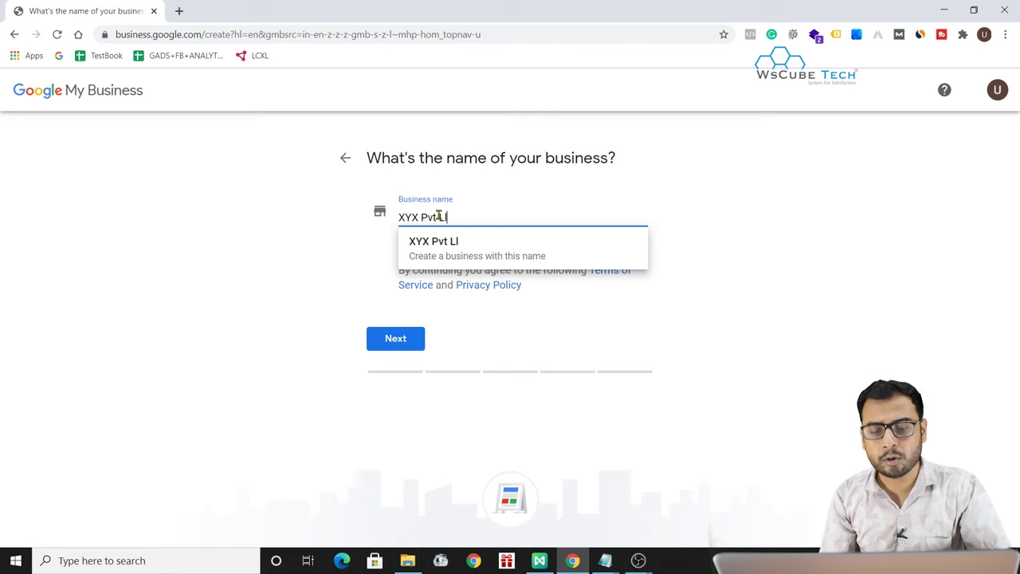
pyautogui.press('BackSpace')
pyautogui.write('td')
pyautogui.hotkey('ctrl', 'z')
pyautogui.hotkey('ctrl', 'z')
pyautogui.hotkey('ctrl', 'z')
pyautogui.hotkey('ctrl', 'z')
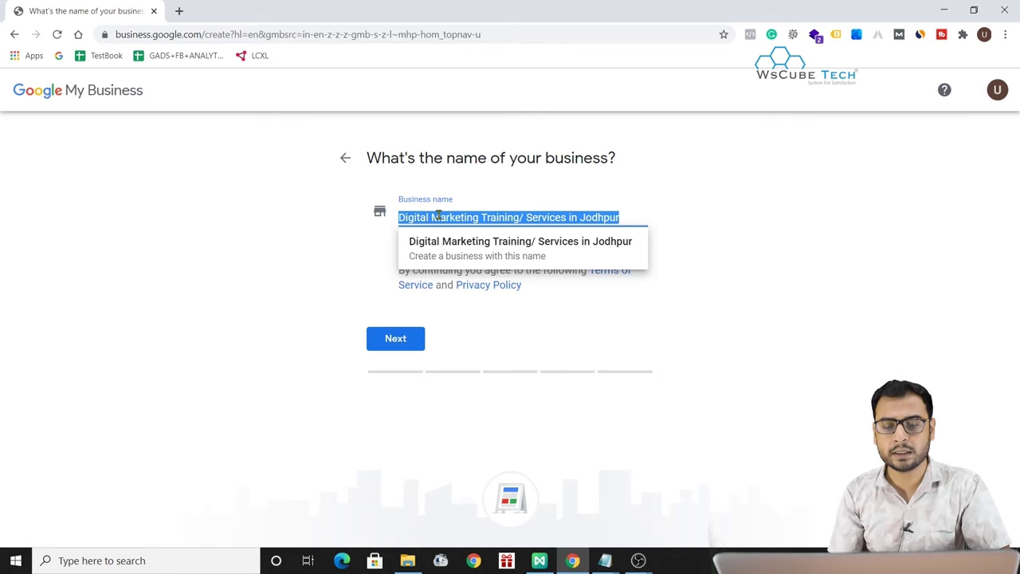
# - Keep the Digital Marketing name and continue to the category step
pyautogui.click(785, 211)
pyautogui.click(523, 218)
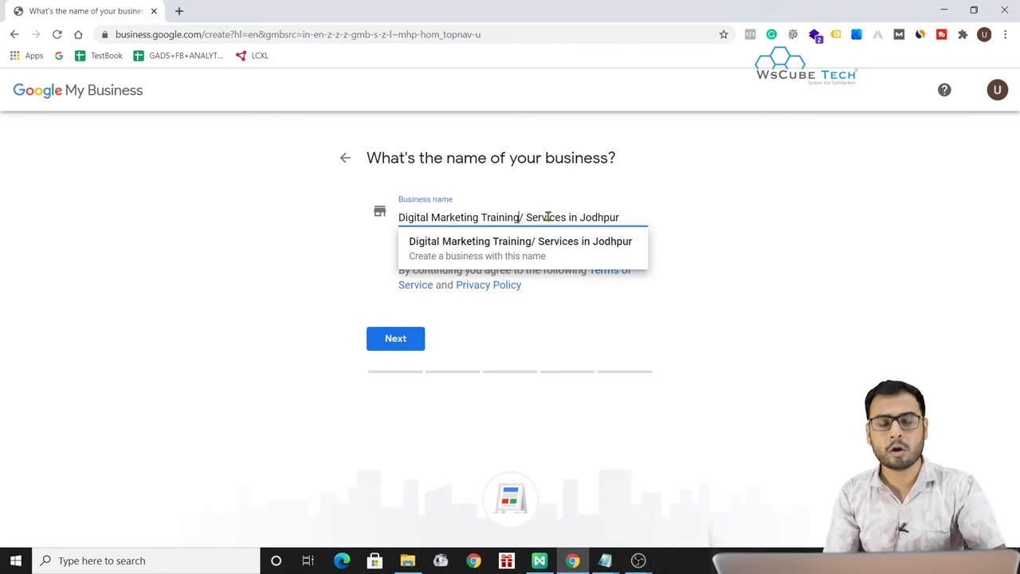
pyautogui.click(843, 242)
pyautogui.click(521, 217)
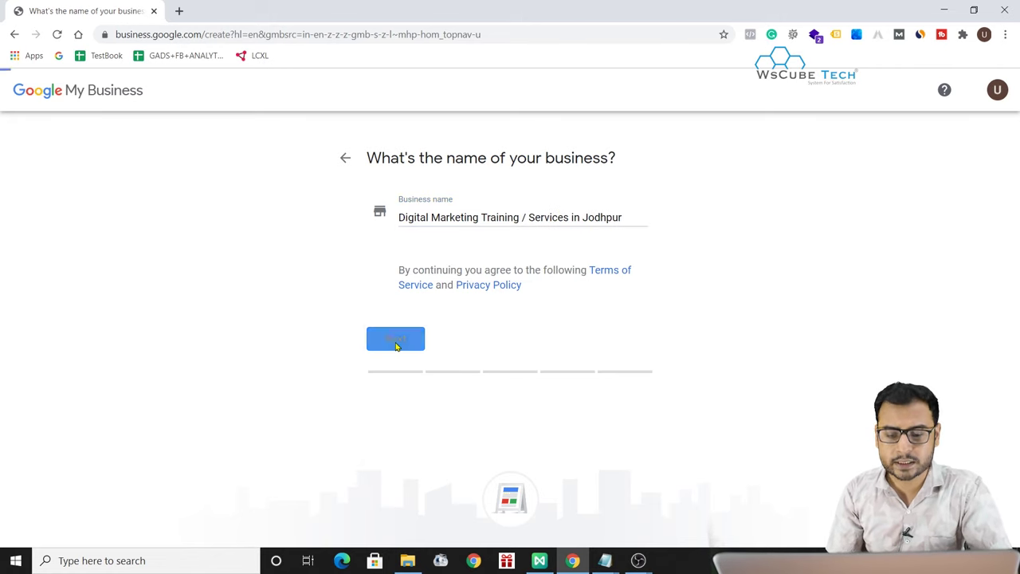
pyautogui.click(396, 341)
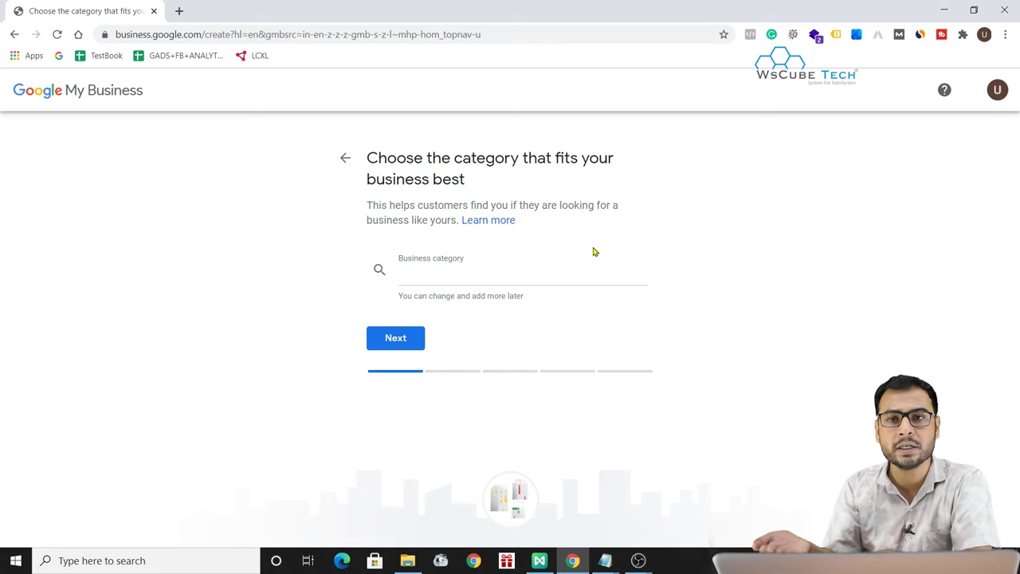
# - Search 'Marketing' for the category, choose 'Internet marketing service', and continue
pyautogui.click(428, 270)
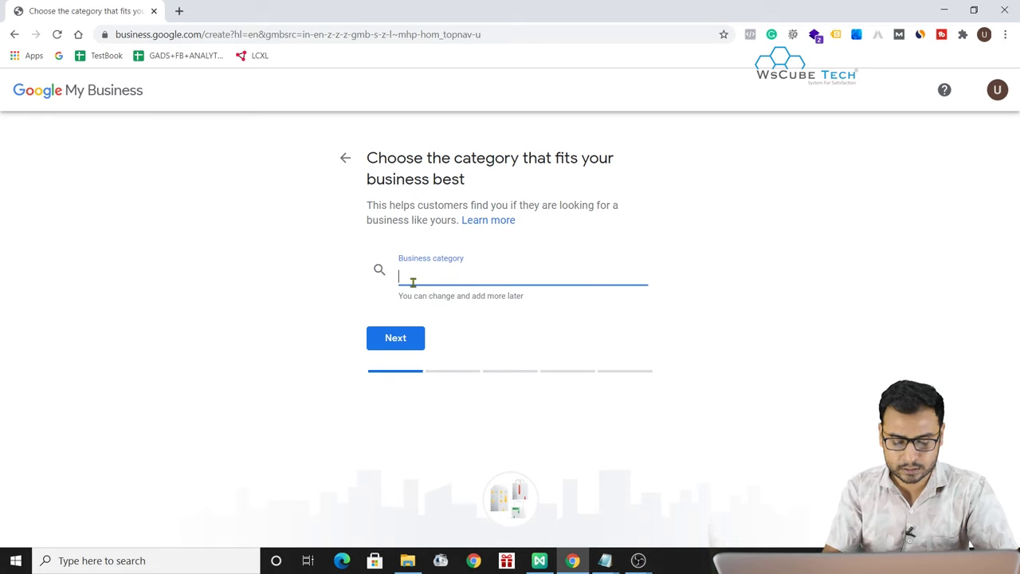
pyautogui.write('Digital Marketing')
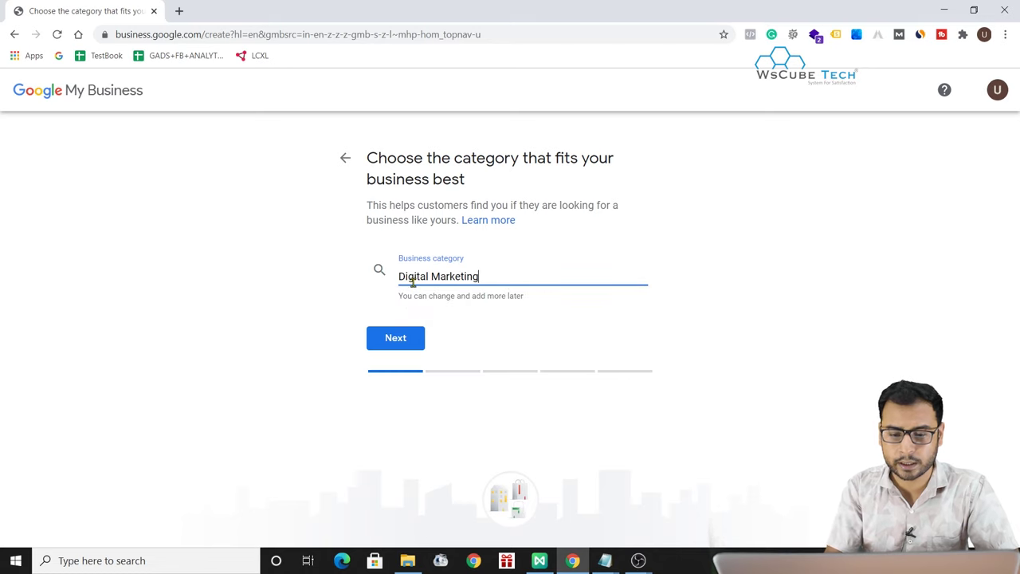
pyautogui.write('eting')
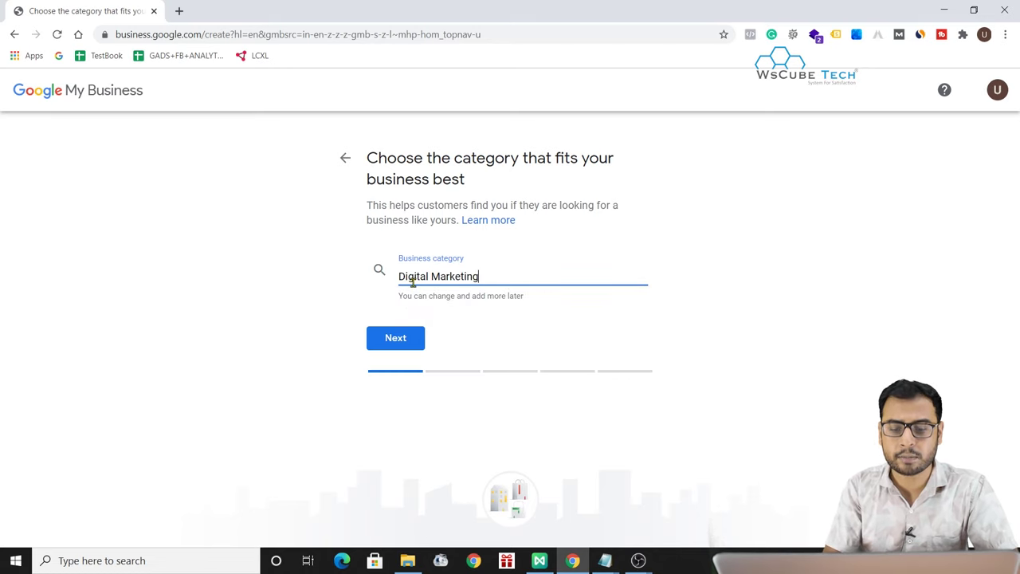
pyautogui.hotkey('ctrl', 'a')
pyautogui.press('BackSpace')
pyautogui.write('Online')
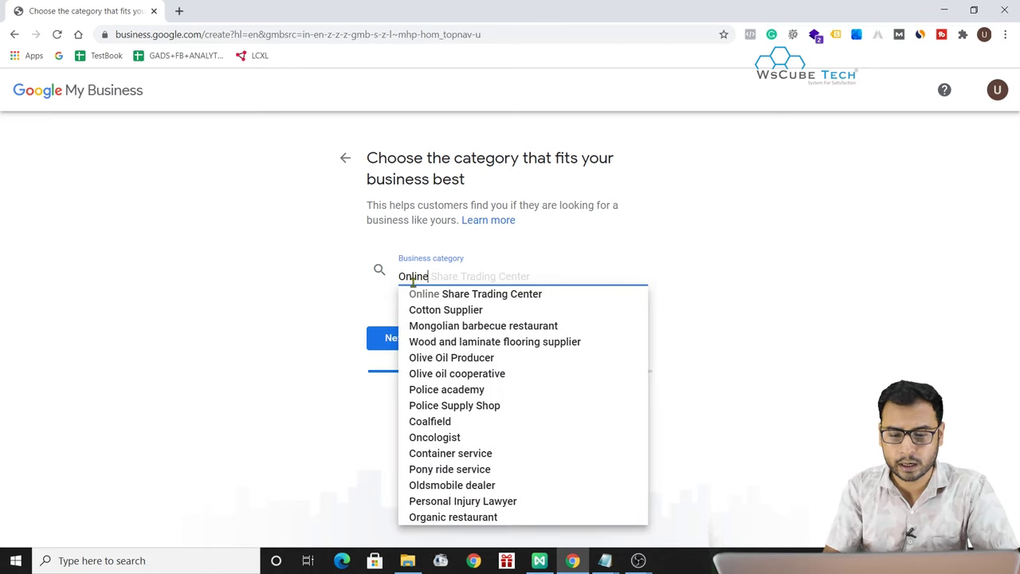
pyautogui.write(' Mar')
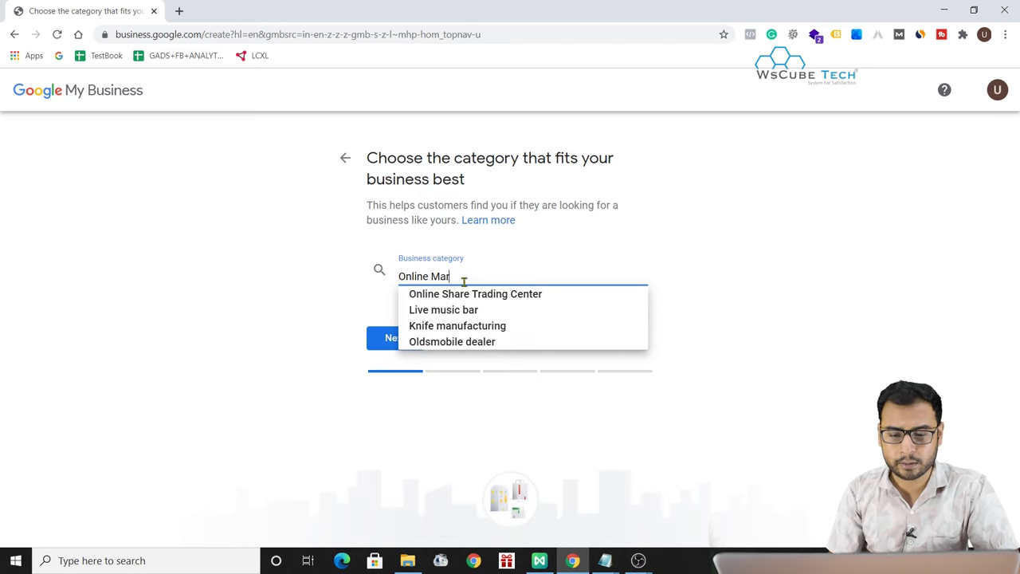
pyautogui.moveTo(432, 279); pyautogui.dragTo(472, 280)
pyautogui.press('BackSpace')
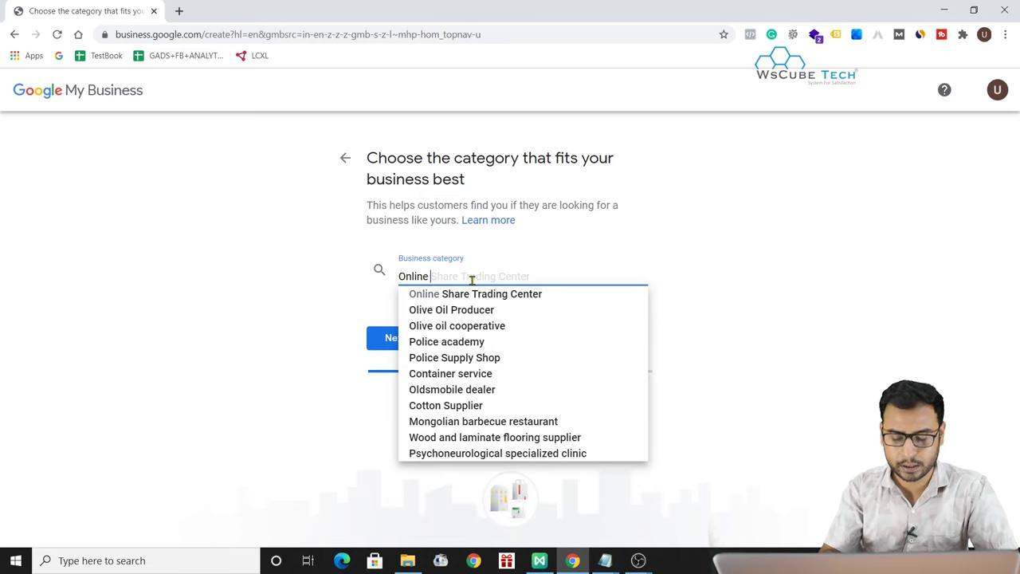
pyautogui.hotkey('ctrl', 'a')
pyautogui.write('Marketing')
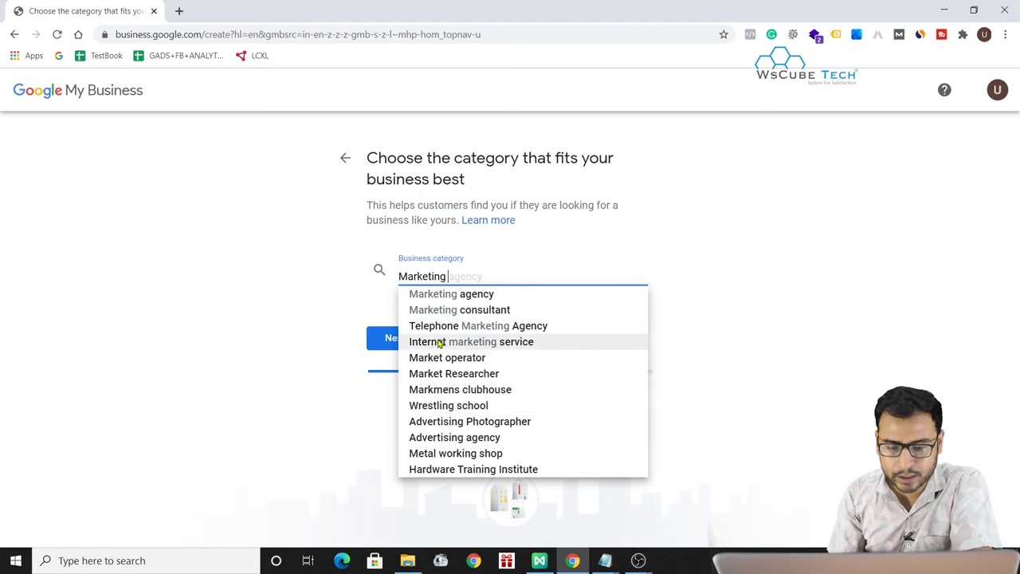
pyautogui.click(448, 343)
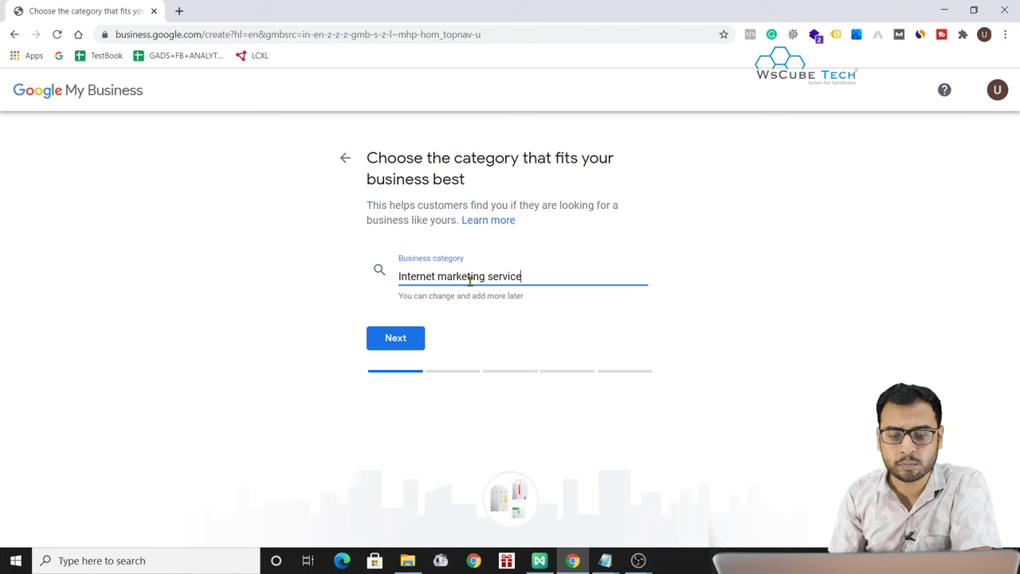
pyautogui.click(387, 334)
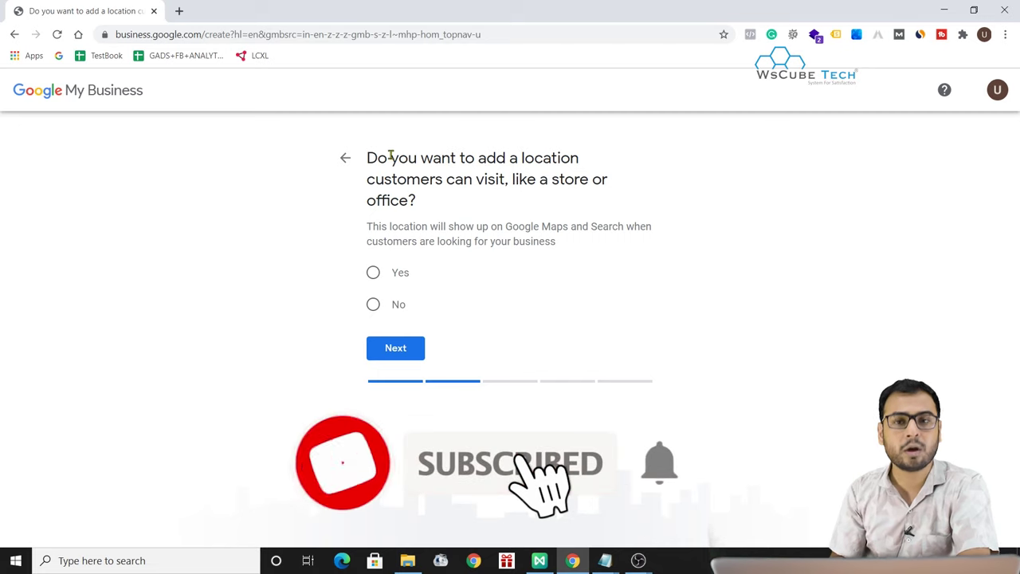
# - Answer Yes to adding a store location and continue to the address form
pyautogui.click(383, 271)
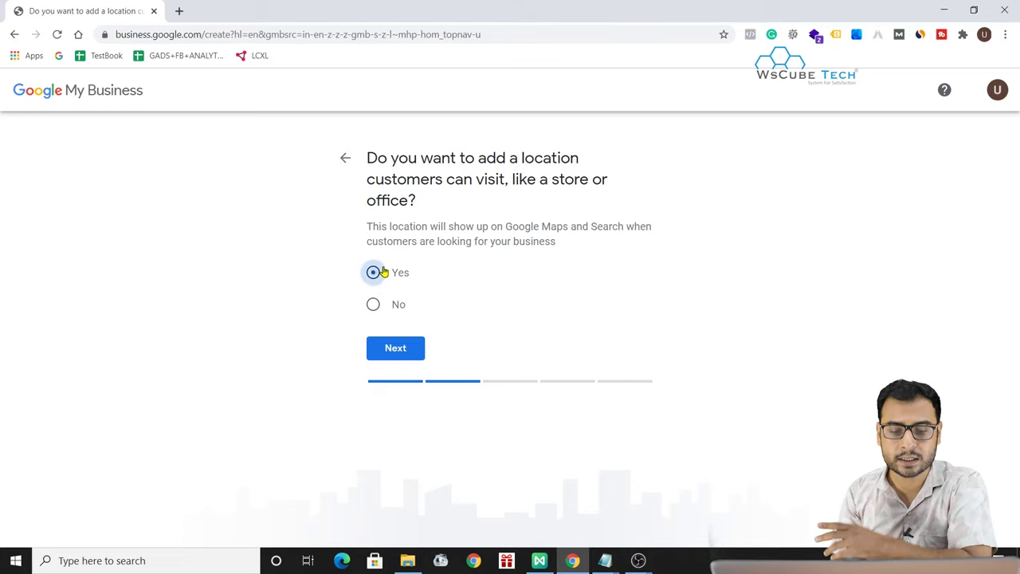
pyautogui.click(401, 348)
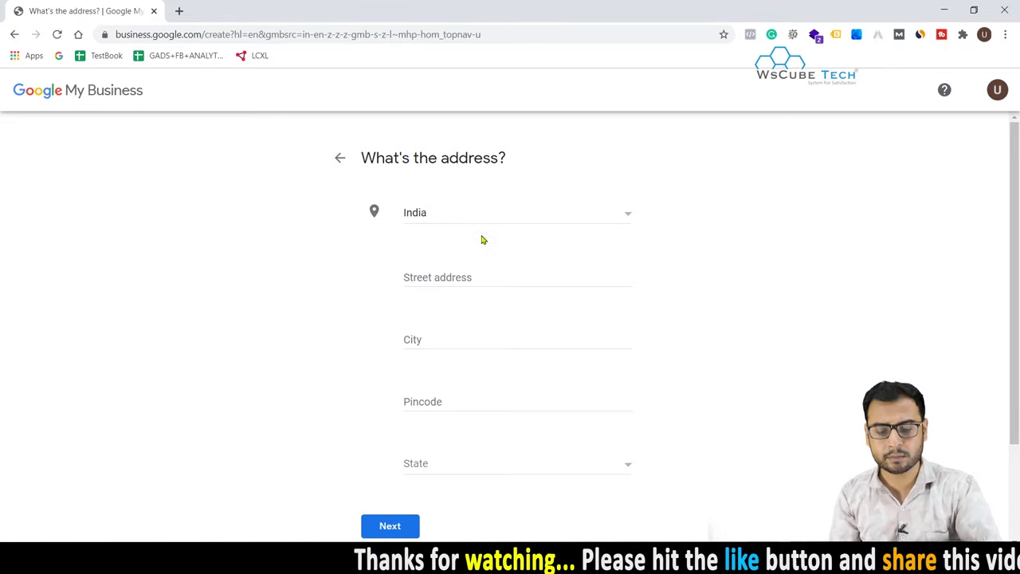
# - Enter street address 'Ratanada, Jodhpur' and start typing Jodhpur as the city
pyautogui.click(438, 271)
pyautogui.write('Rata')
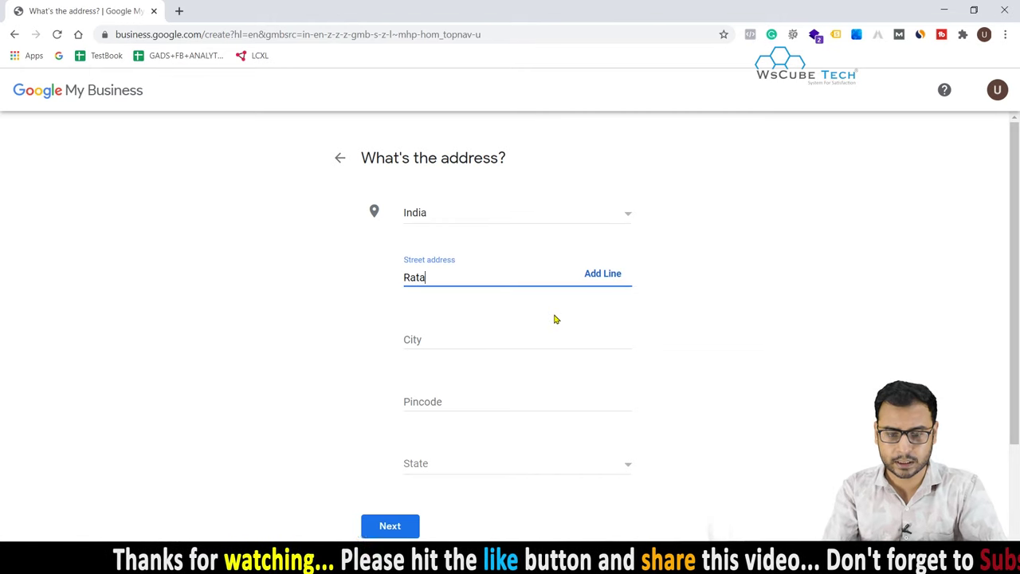
pyautogui.write('nada, ')
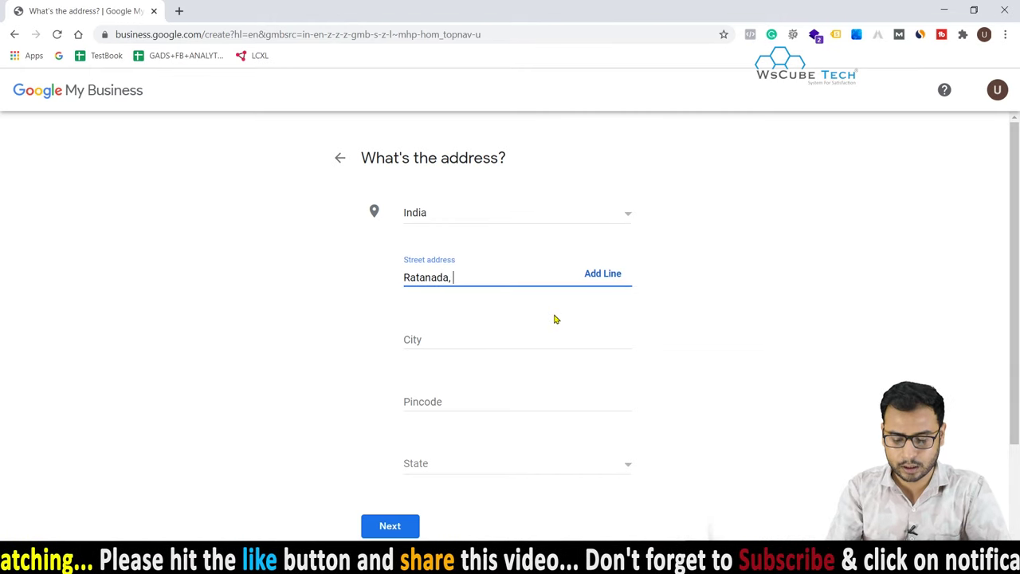
pyautogui.write('Jodhpur')
pyautogui.click(461, 339)
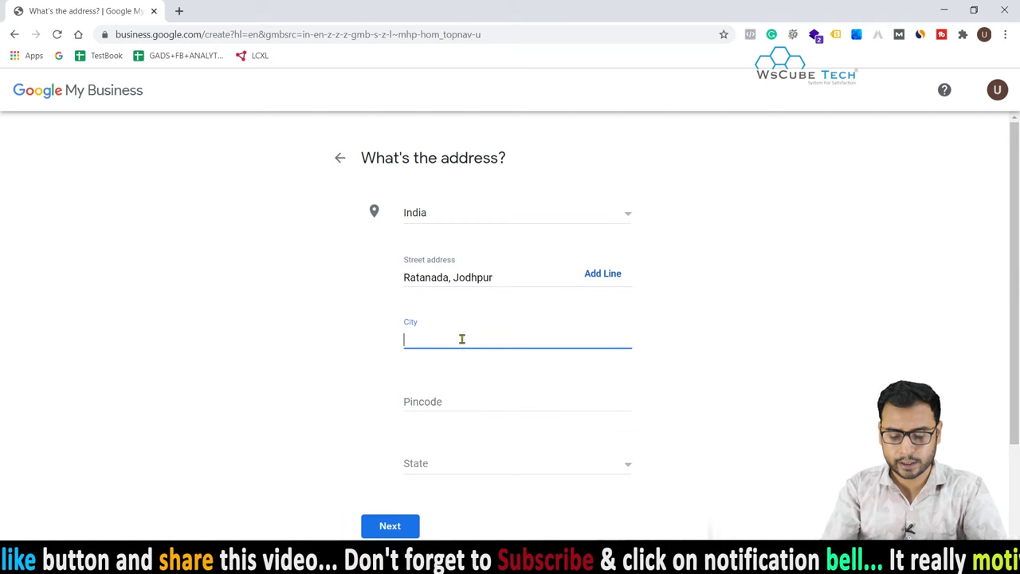
pyautogui.write('Jodhpury')
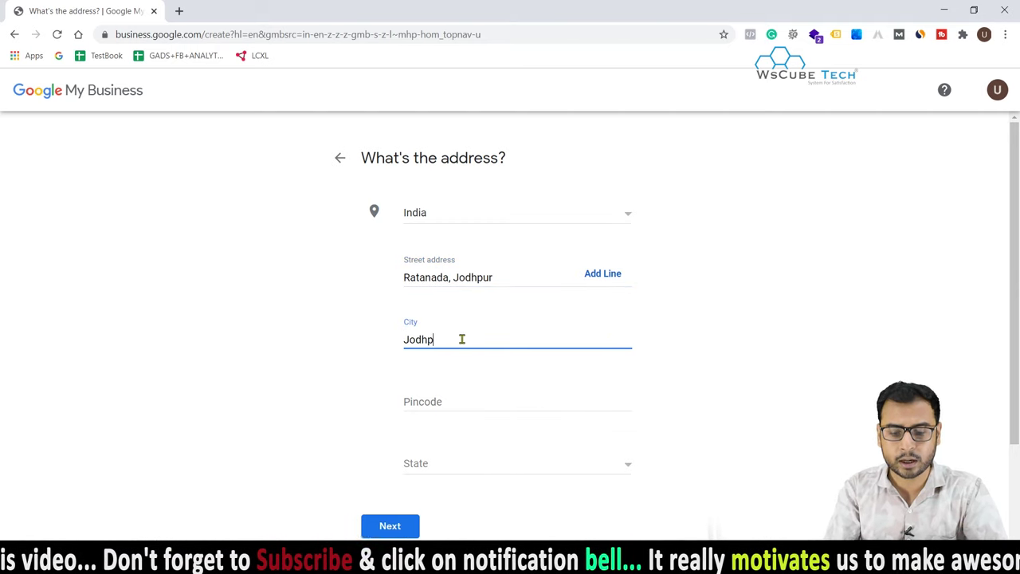
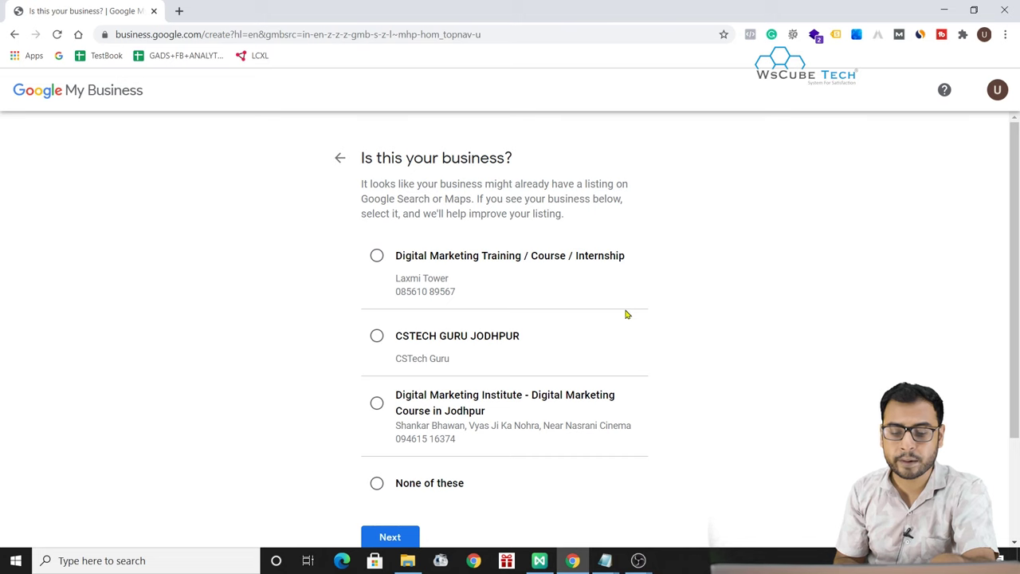
# - Choose 'None of these' so no suggested existing listing is claimed, and continue
pyautogui.scroll(-1, 662, 411)
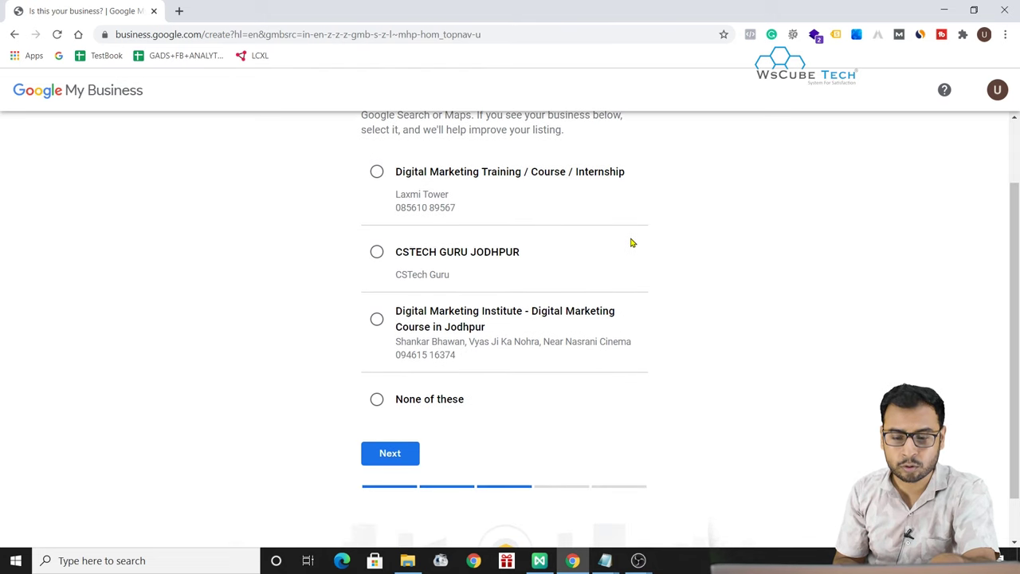
pyautogui.scroll(1, 631, 241)
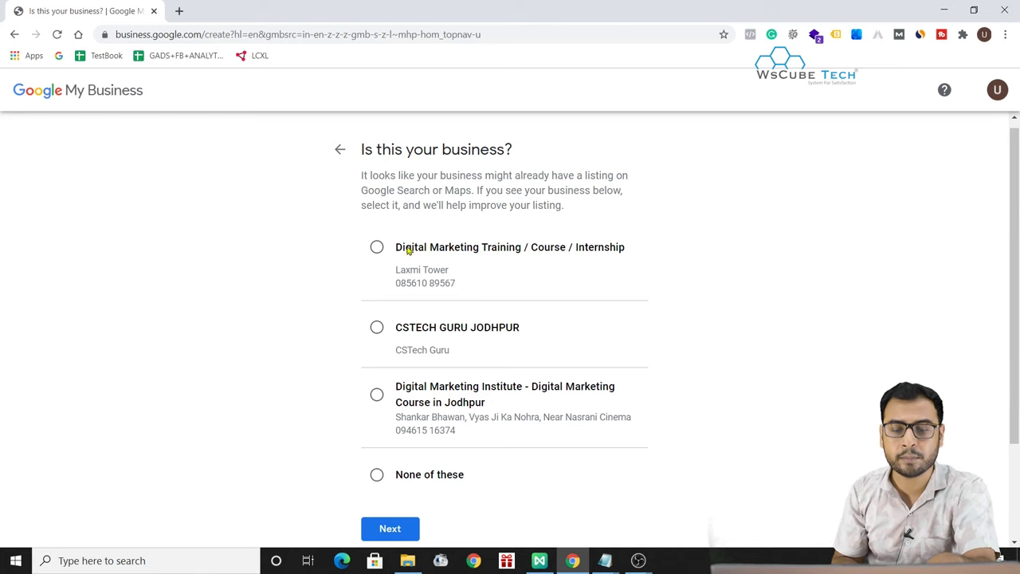
pyautogui.scroll(-1, 638, 388)
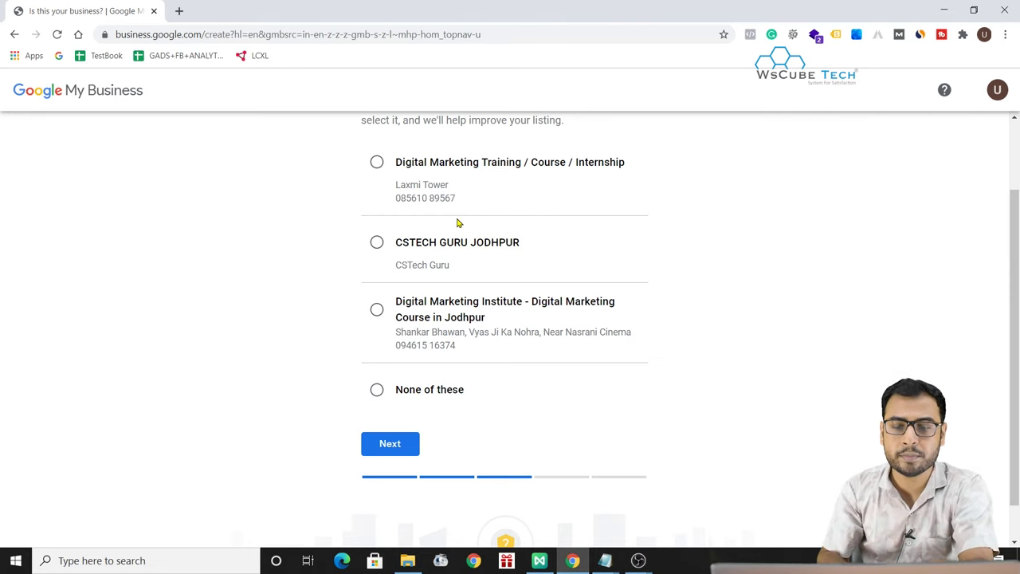
pyautogui.scroll(2, 458, 223)
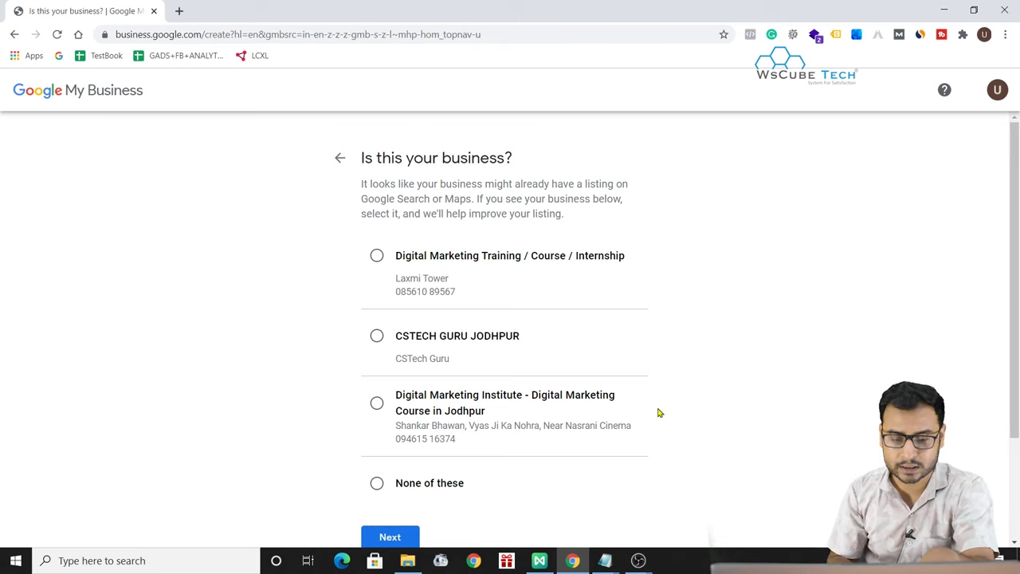
pyautogui.scroll(-2, 659, 412)
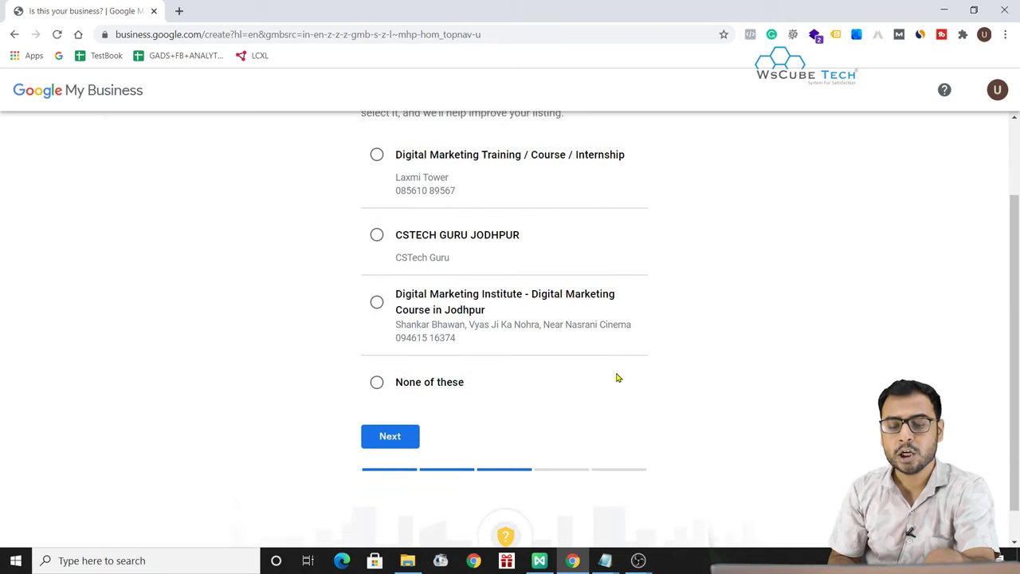
pyautogui.scroll(-1, 616, 378)
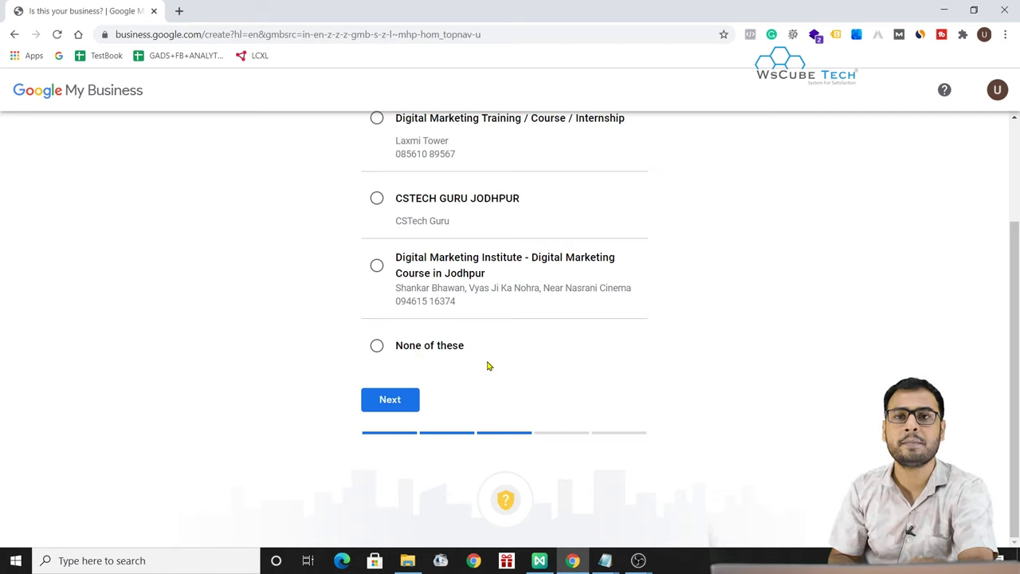
pyautogui.click(413, 353)
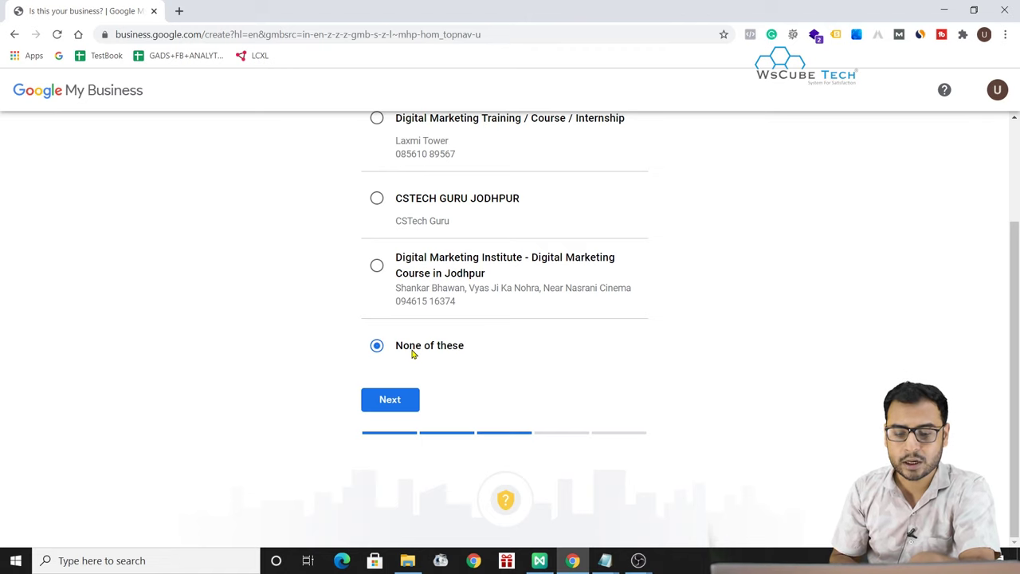
pyautogui.click(383, 400)
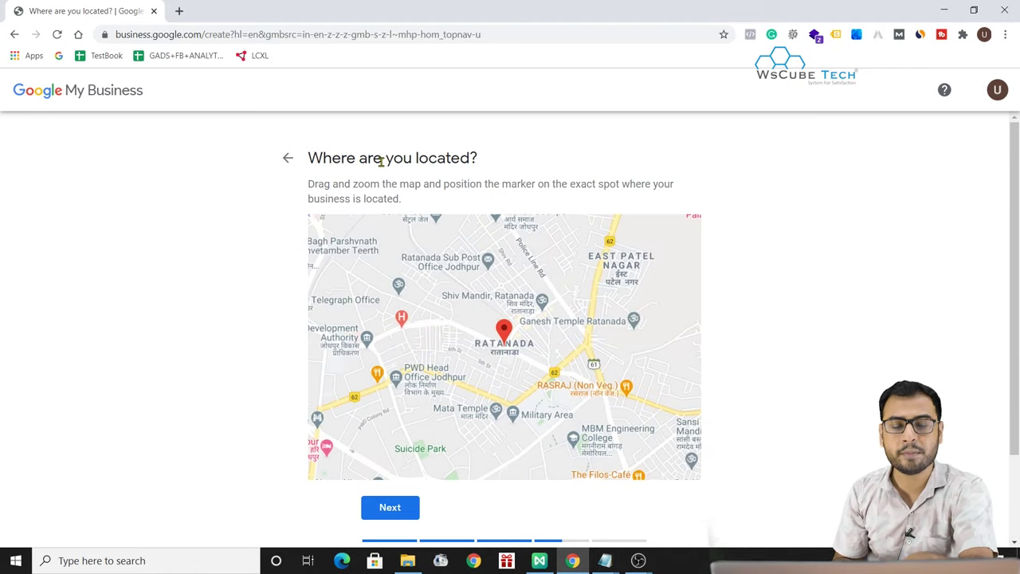
# - Zoom the map and nudge the location marker toward Laxmi Dairy
pyautogui.scroll(3, 489, 346)
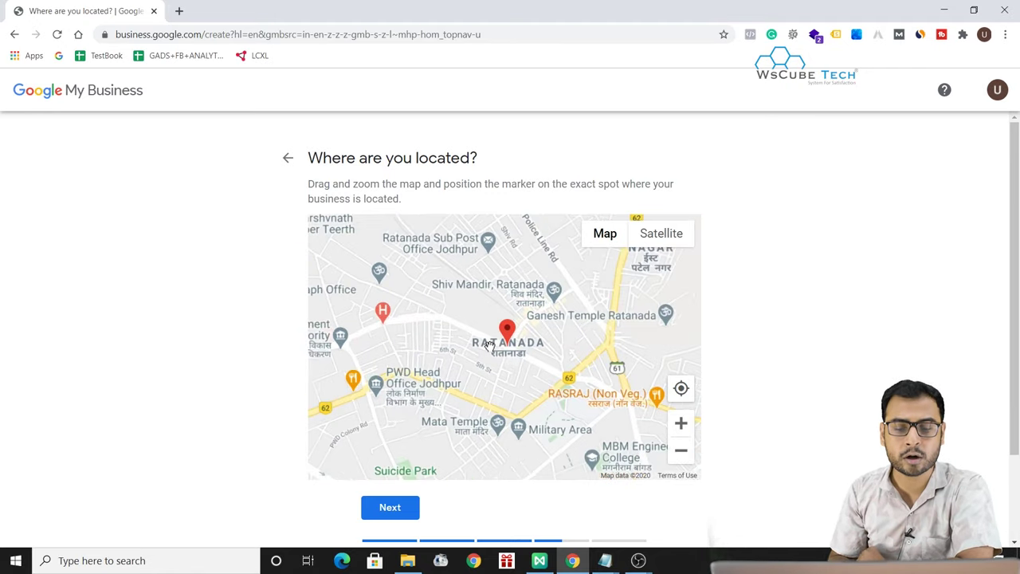
pyautogui.scroll(2, 462, 339)
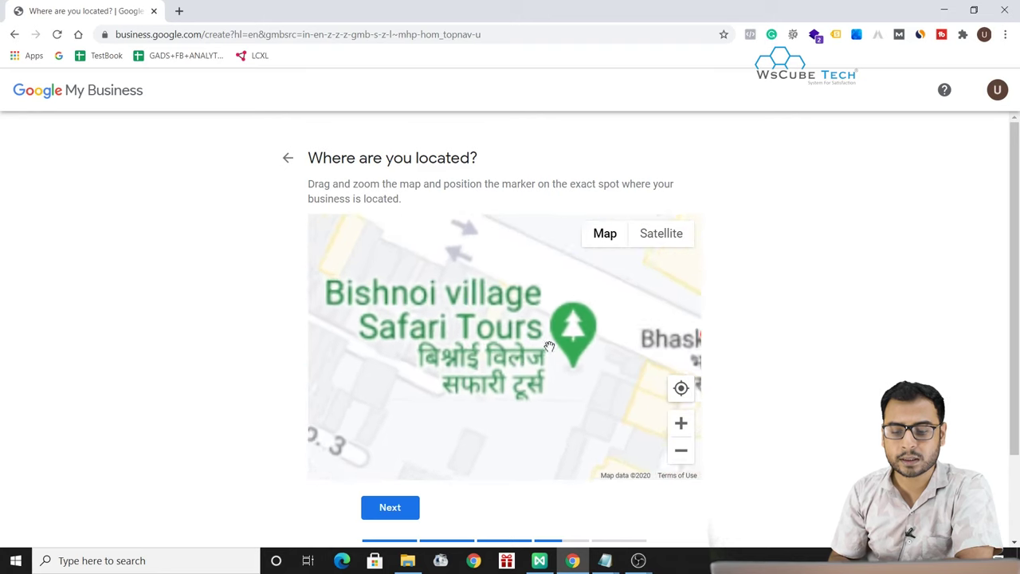
pyautogui.scroll(-1, 437, 331)
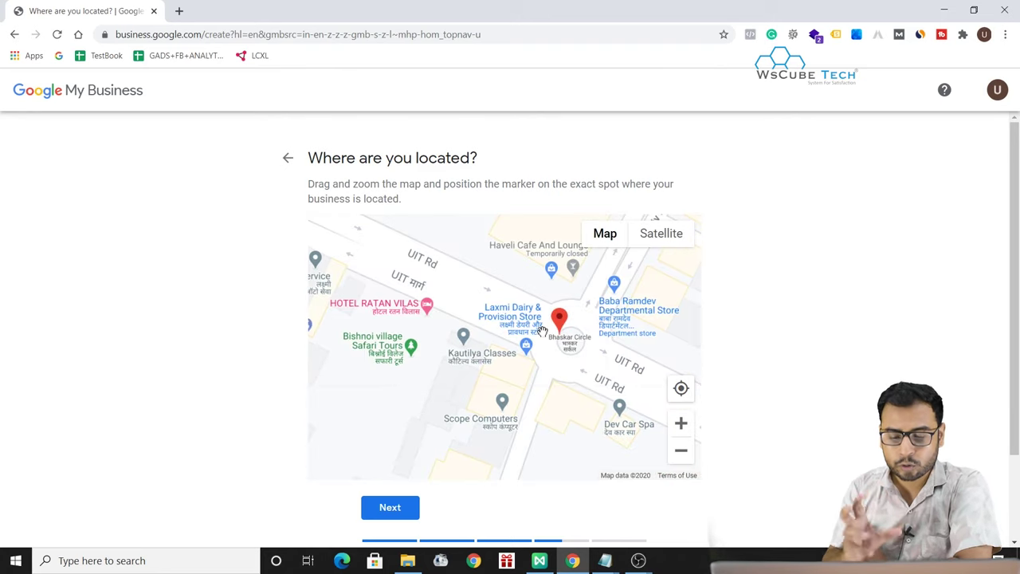
pyautogui.moveTo(558, 323)
pyautogui.mouseDown()
pyautogui.moveTo(505, 303)
pyautogui.moveTo(493, 319)
pyautogui.moveTo(580, 327)
pyautogui.moveTo(548, 317)
pyautogui.mouseUp()
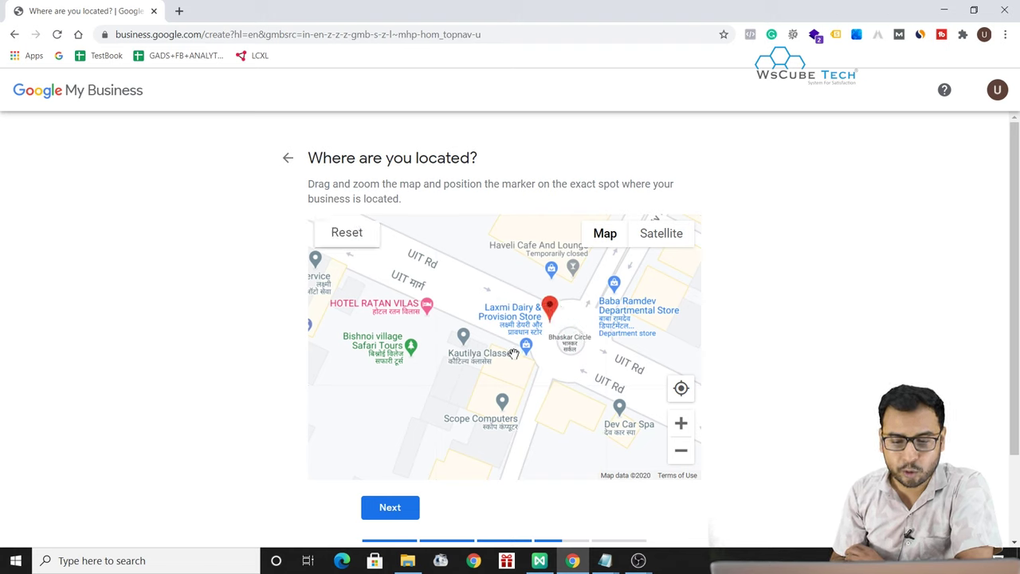
pyautogui.scroll(-1, 515, 353)
pyautogui.scroll(-2, 514, 353)
pyautogui.scroll(4, 514, 353)
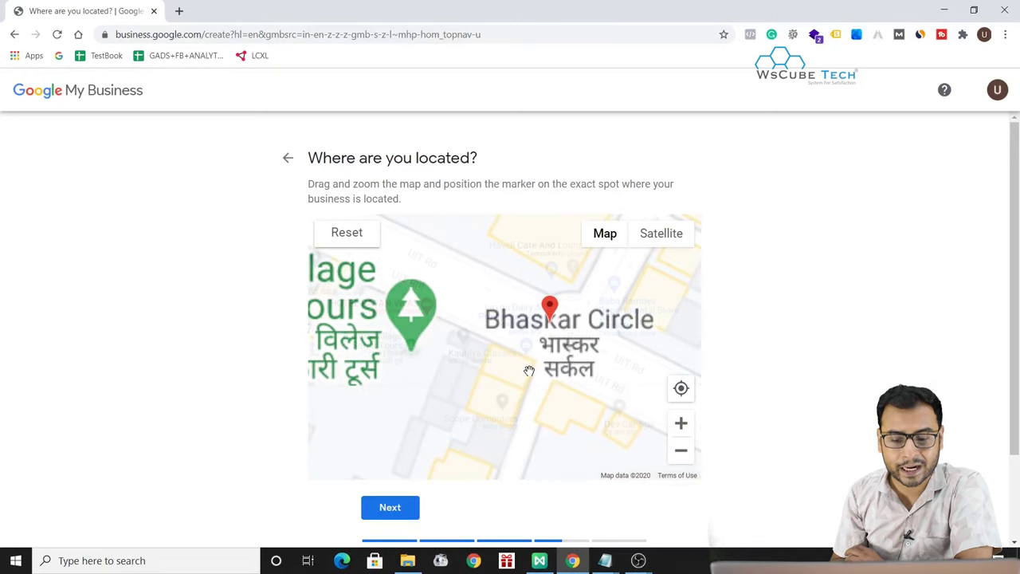
pyautogui.scroll(-2, 512, 349)
# - Recentre on Bhaskar Circle and set the marker just south of it beside Kautilya Classes
pyautogui.moveTo(513, 349); pyautogui.dragTo(514, 344)
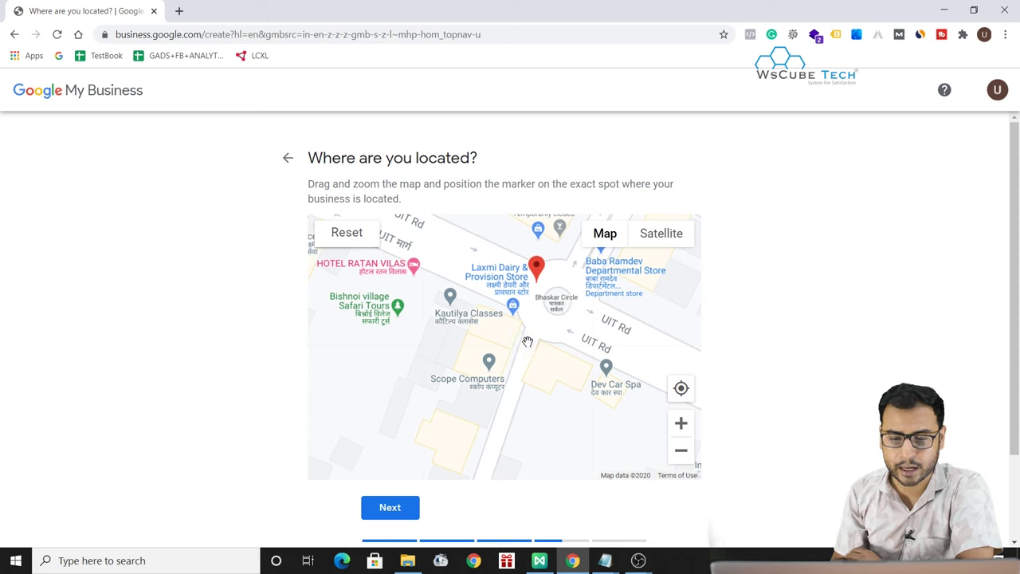
pyautogui.moveTo(529, 342)
pyautogui.mouseDown()
pyautogui.moveTo(491, 330)
pyautogui.moveTo(469, 373)
pyautogui.moveTo(484, 360)
pyautogui.mouseUp()
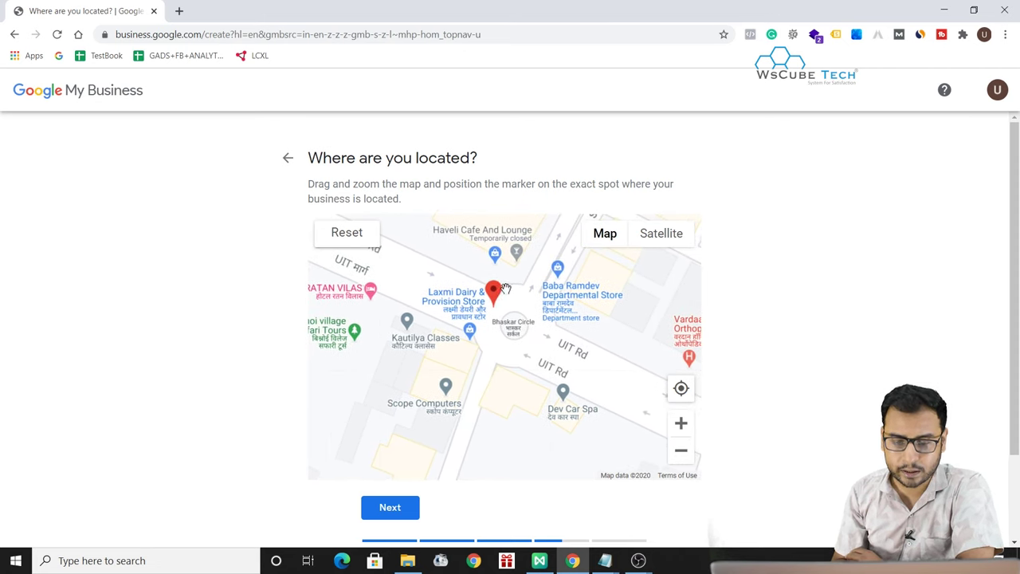
pyautogui.moveTo(495, 294)
pyautogui.mouseDown()
pyautogui.moveTo(467, 375)
pyautogui.moveTo(458, 332)
pyautogui.moveTo(393, 318)
pyautogui.moveTo(416, 313)
pyautogui.moveTo(439, 326)
pyautogui.moveTo(449, 364)
pyautogui.moveTo(469, 330)
pyautogui.moveTo(464, 353)
pyautogui.mouseUp()
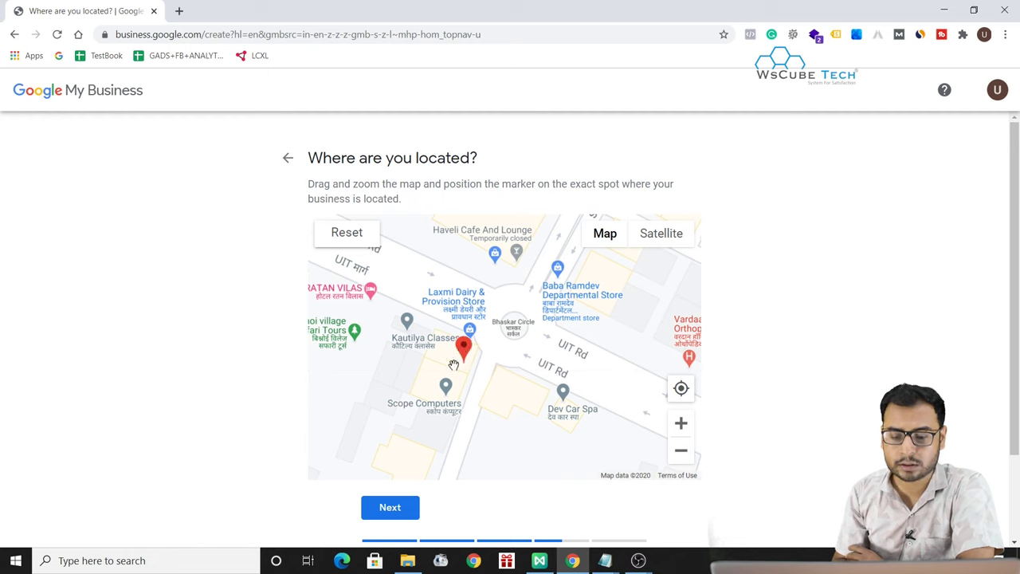
pyautogui.scroll(3, 453, 365)
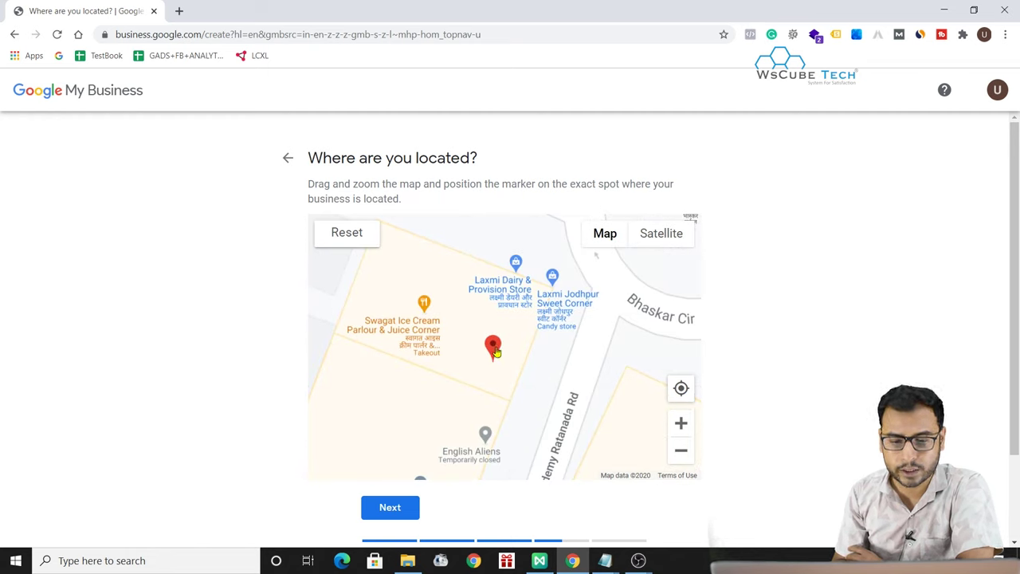
pyautogui.scroll(-3, 500, 416)
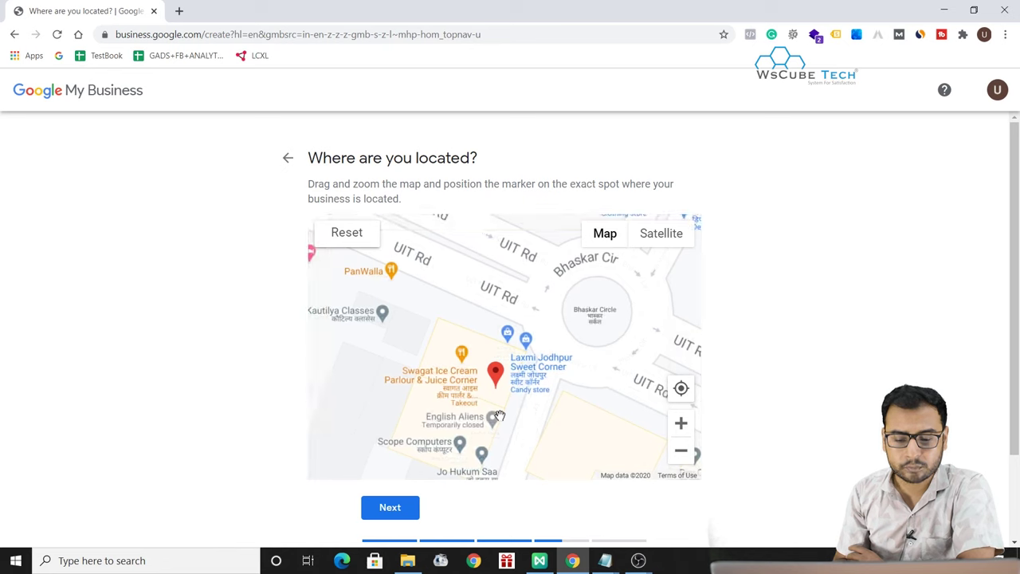
pyautogui.scroll(2, 500, 415)
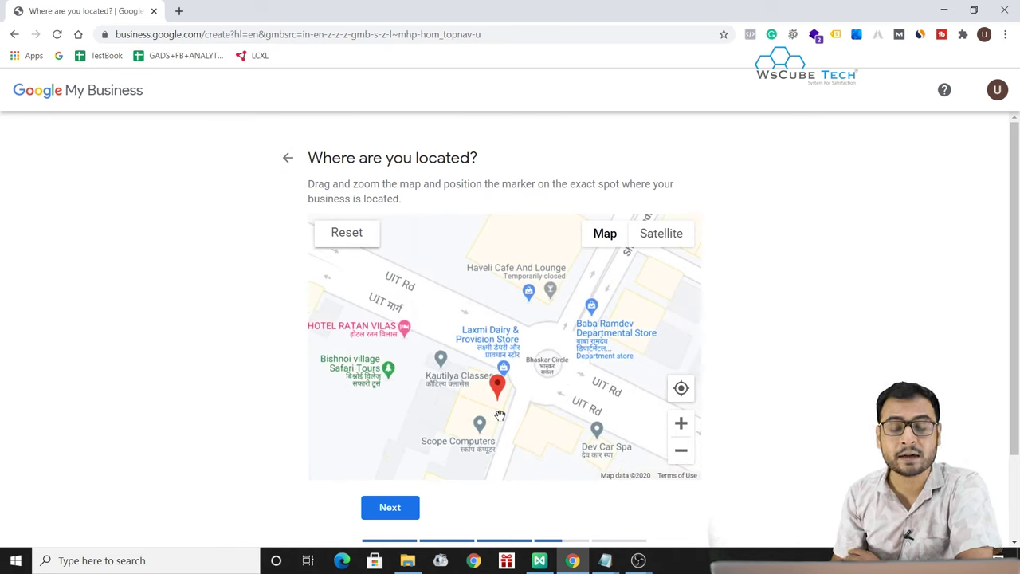
pyautogui.moveTo(526, 426); pyautogui.dragTo(524, 414)
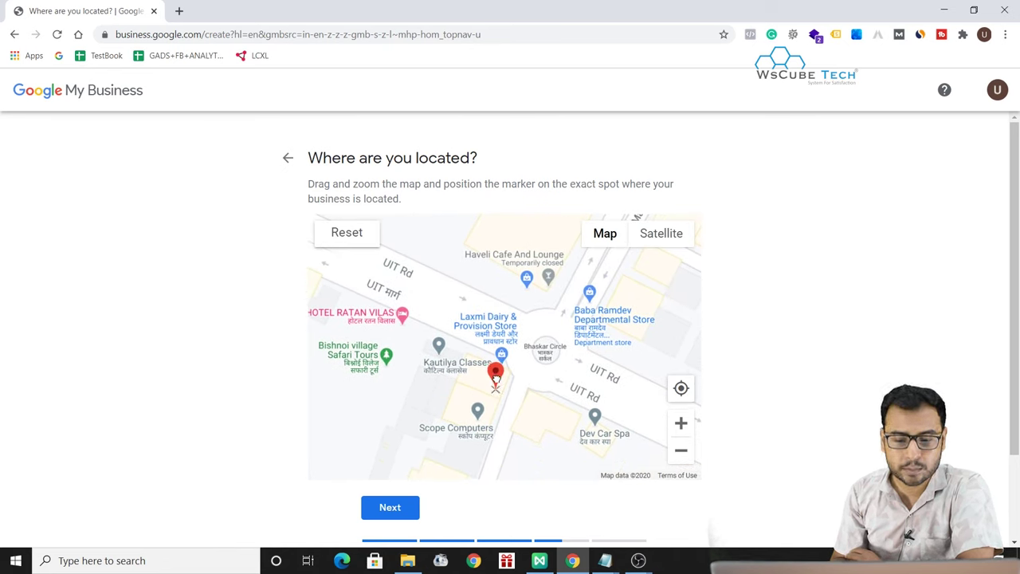
pyautogui.moveTo(495, 383); pyautogui.dragTo(500, 383)
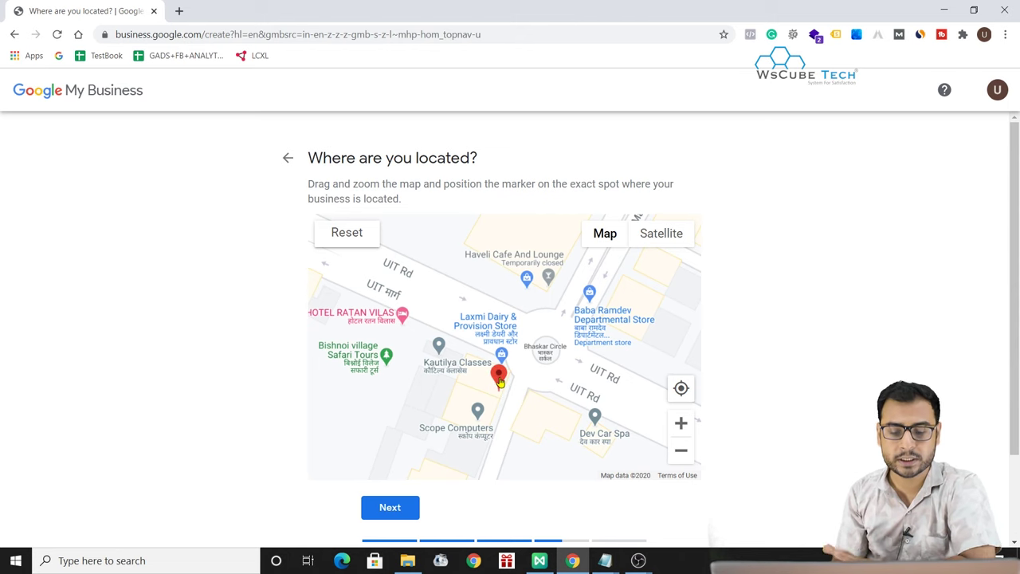
pyautogui.scroll(-2, 532, 431)
# - Confirm the marked business location near Bhaskar Circle
pyautogui.click(391, 510)
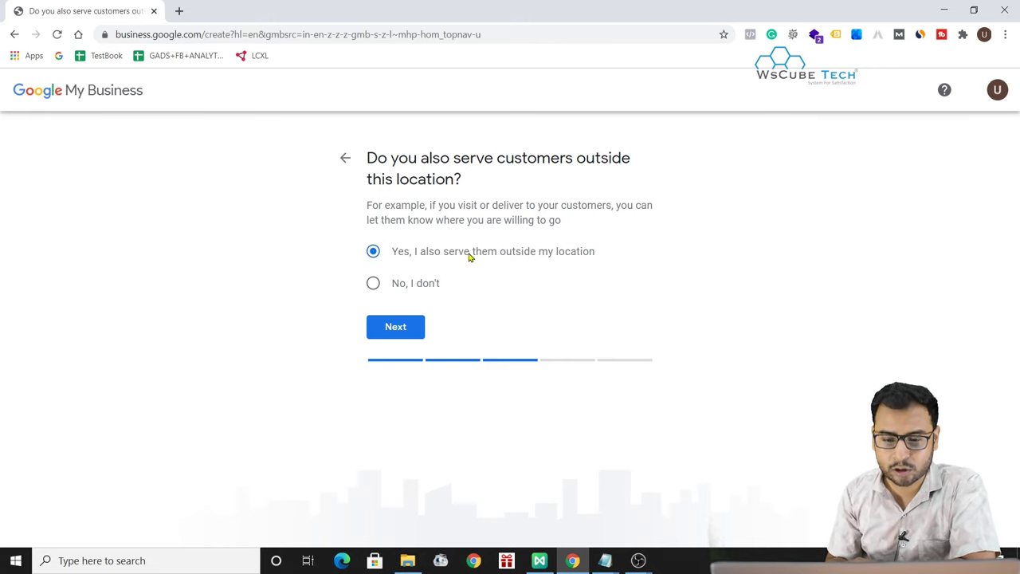
# - Back out of service areas, answer 'No, I don't' to serving customers elsewhere, and continue
pyautogui.click(394, 333)
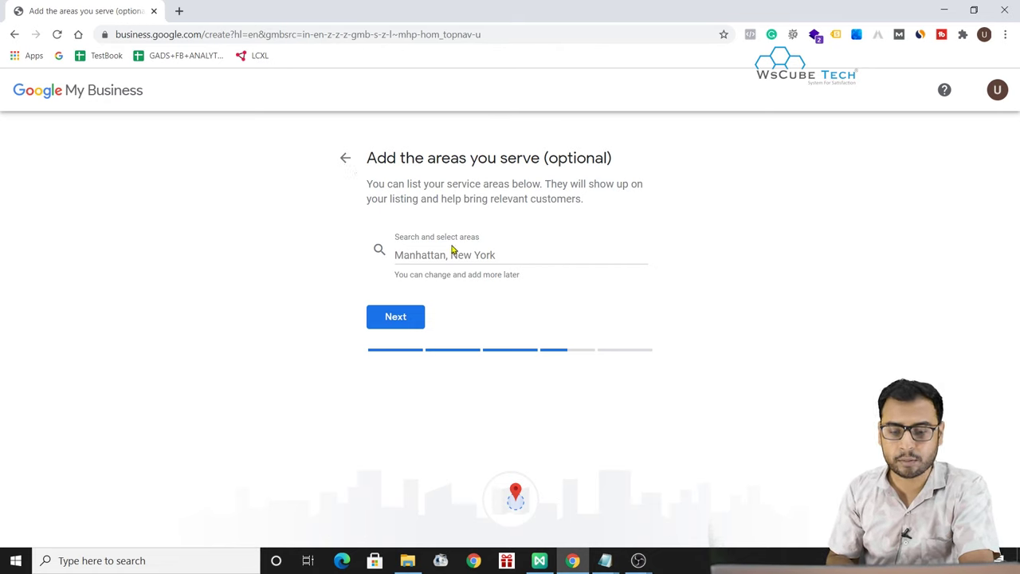
pyautogui.click(435, 255)
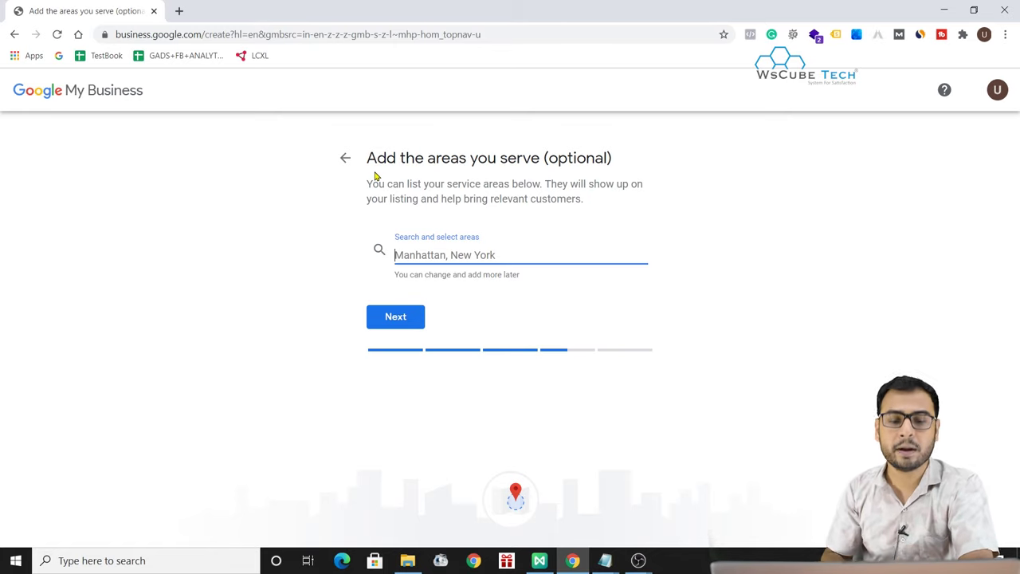
pyautogui.click(345, 158)
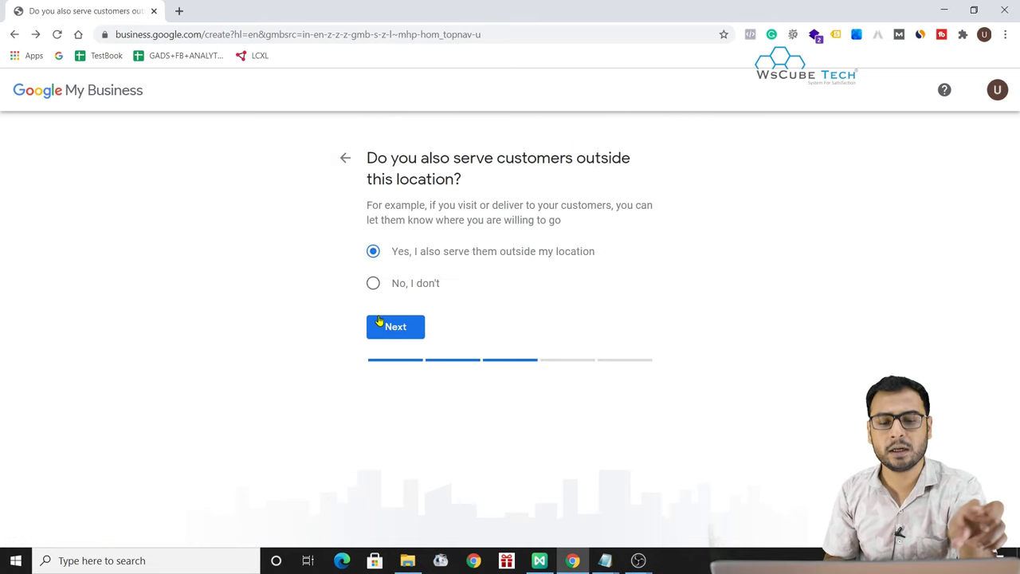
pyautogui.click(424, 286)
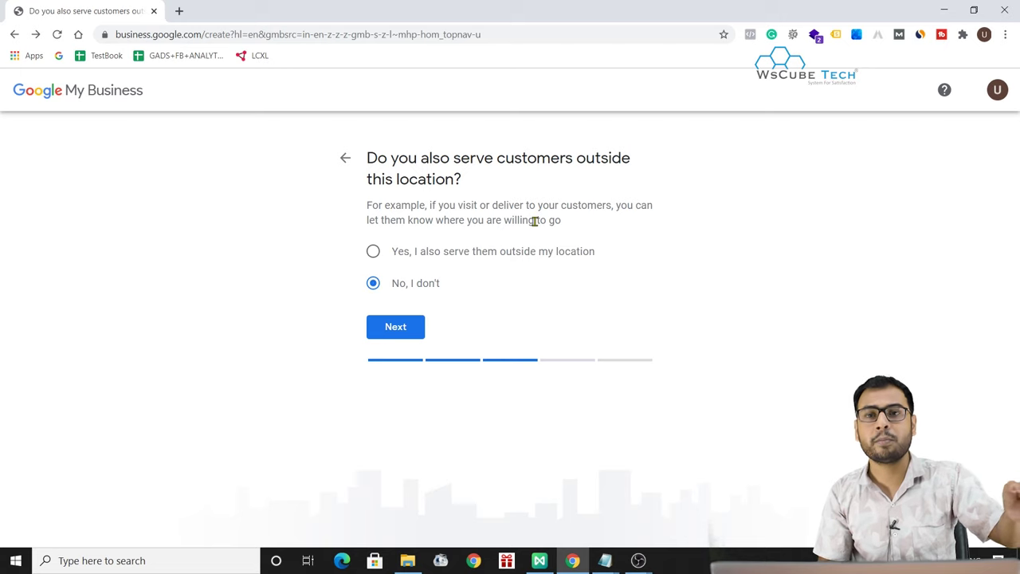
pyautogui.click(394, 335)
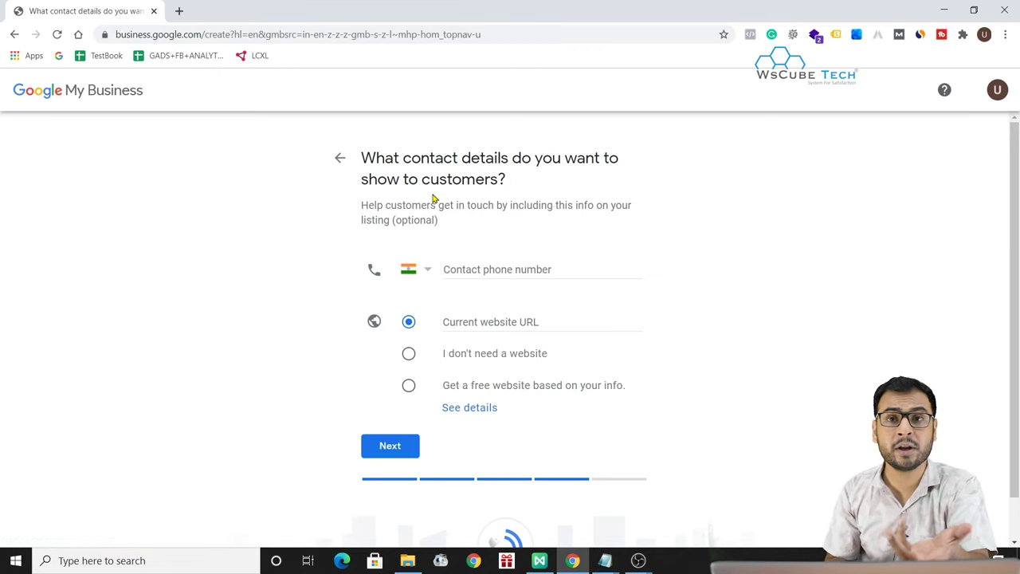
# - In a new tab, search Google for 'Digital Marketing services in Jodhpur'
pyautogui.click(180, 10)
pyautogui.write('Google.com')
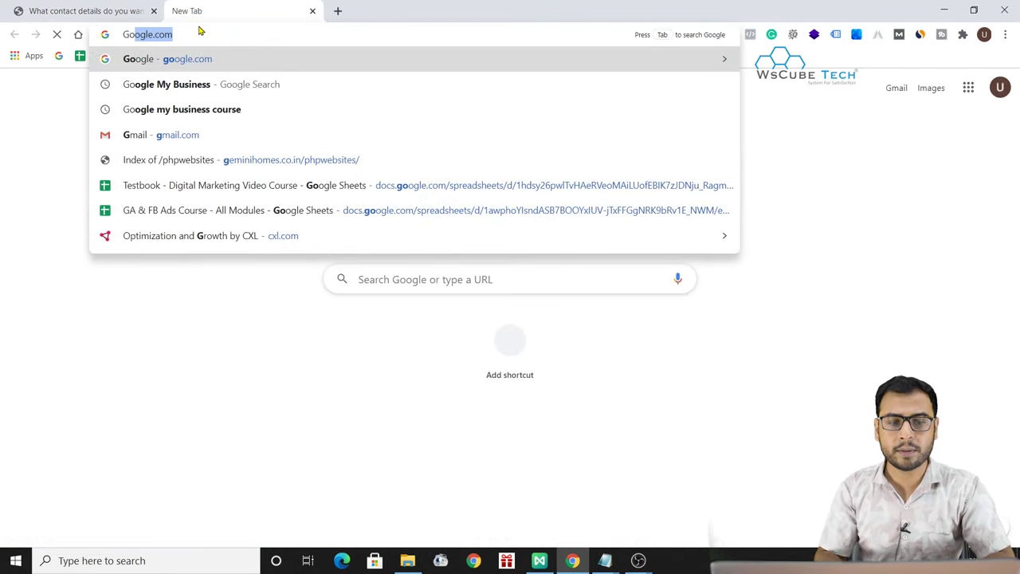
pyautogui.press('Return')
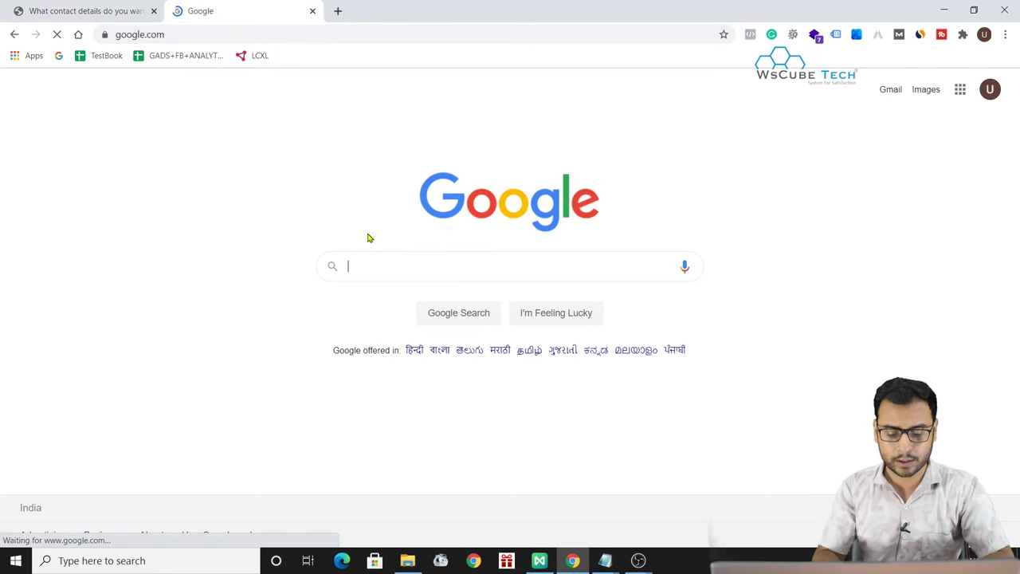
pyautogui.write('Digital Marketing ')
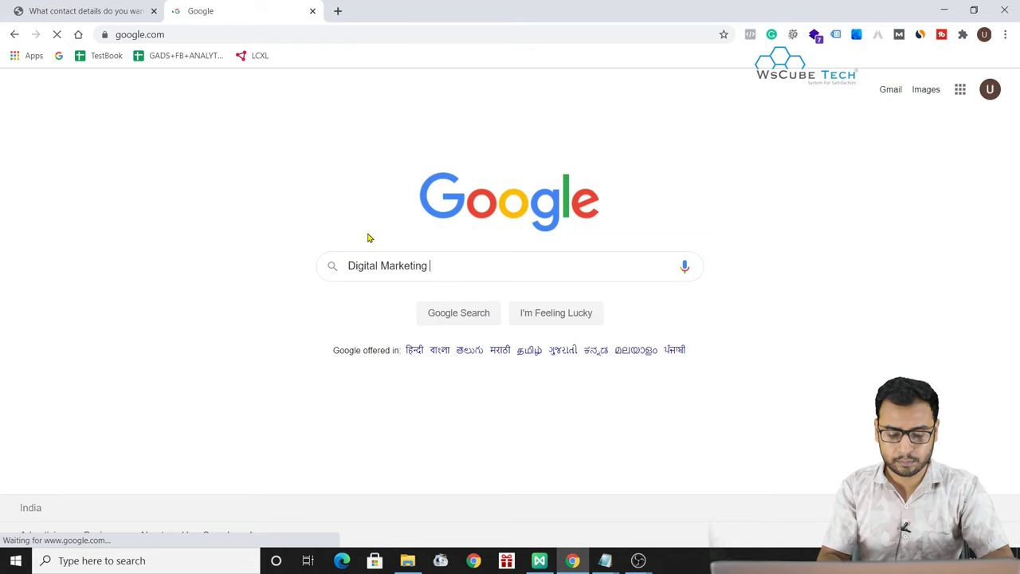
pyautogui.write('services in Jpdhpur')
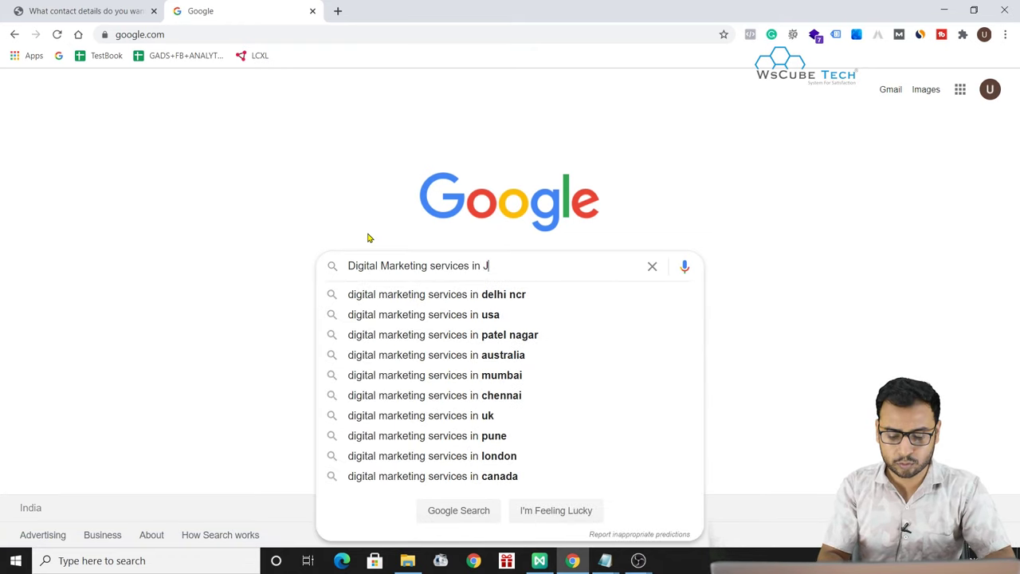
pyautogui.press('Left')
pyautogui.press('Left')
pyautogui.press('Left')
pyautogui.press('Left')
pyautogui.press('Left')
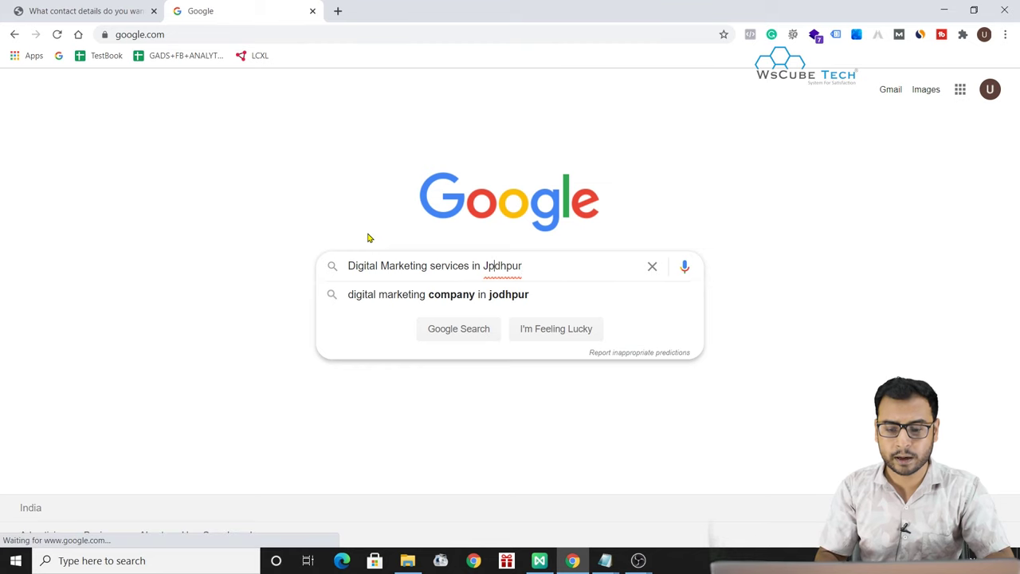
pyautogui.press('BackSpace')
pyautogui.write('o')
pyautogui.press('Return')
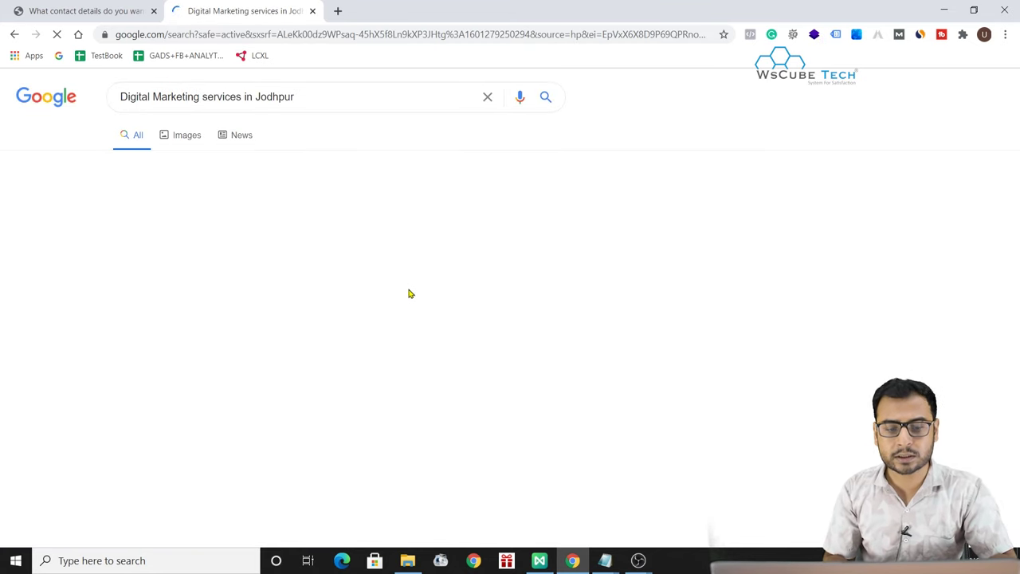
# - Select a competitor listing's phone number, then return to the Google My Business tab
pyautogui.scroll(-3, 438, 385)
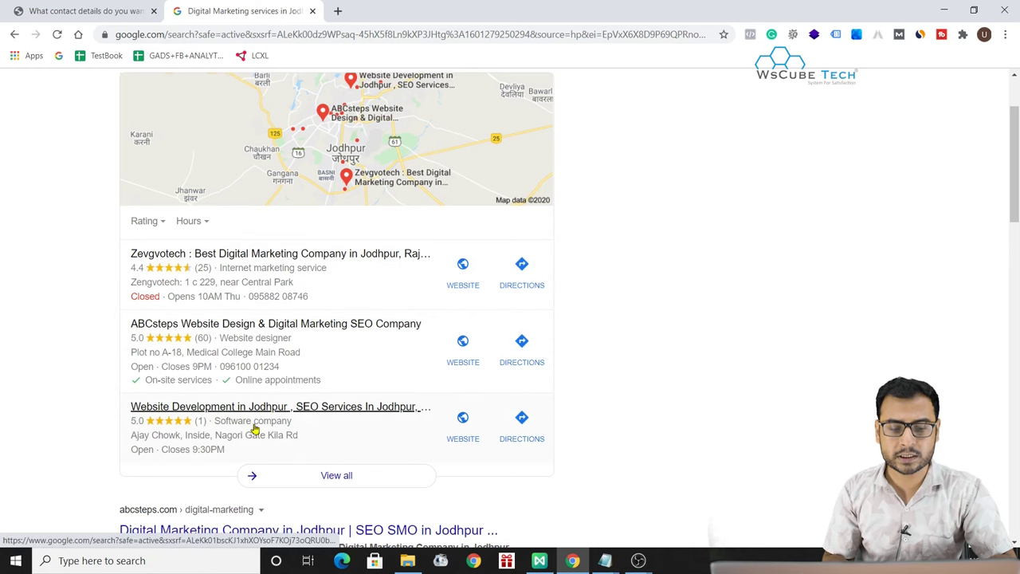
pyautogui.moveTo(322, 303); pyautogui.dragTo(893, 262)
pyautogui.click(731, 276)
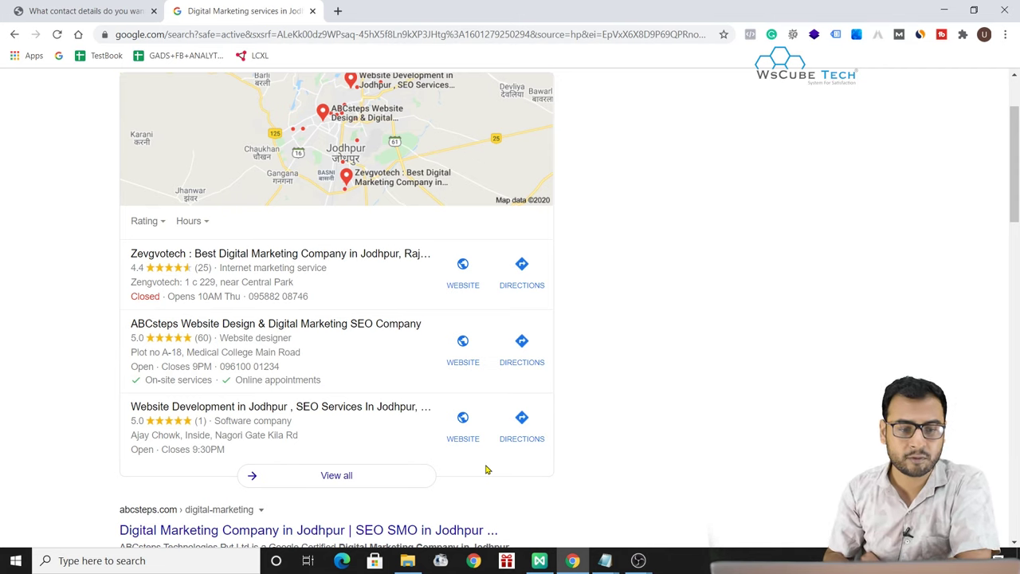
pyautogui.click(78, 8)
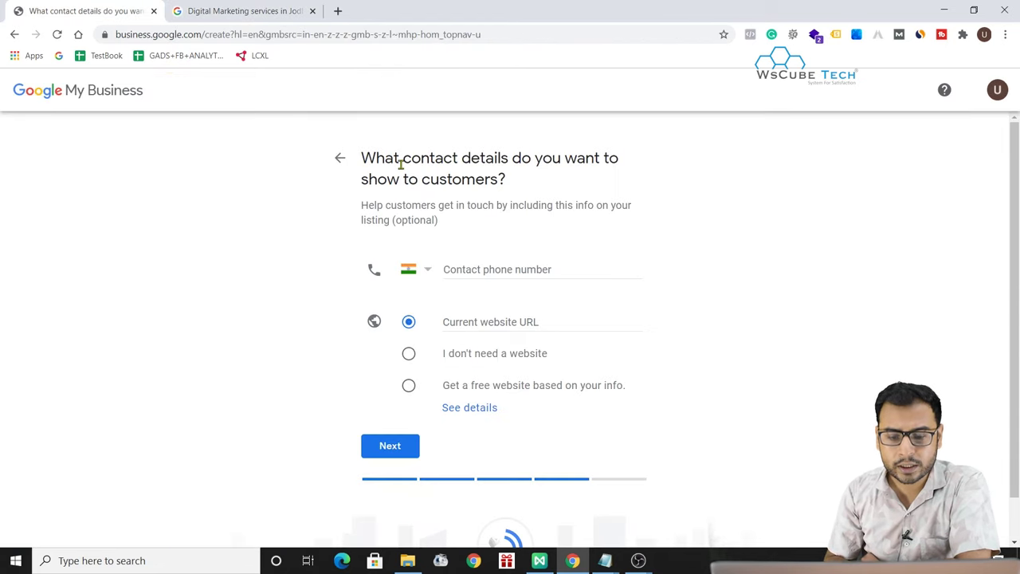
# - Enter the business contact phone number and choose 'I don't need a website'
pyautogui.click(476, 268)
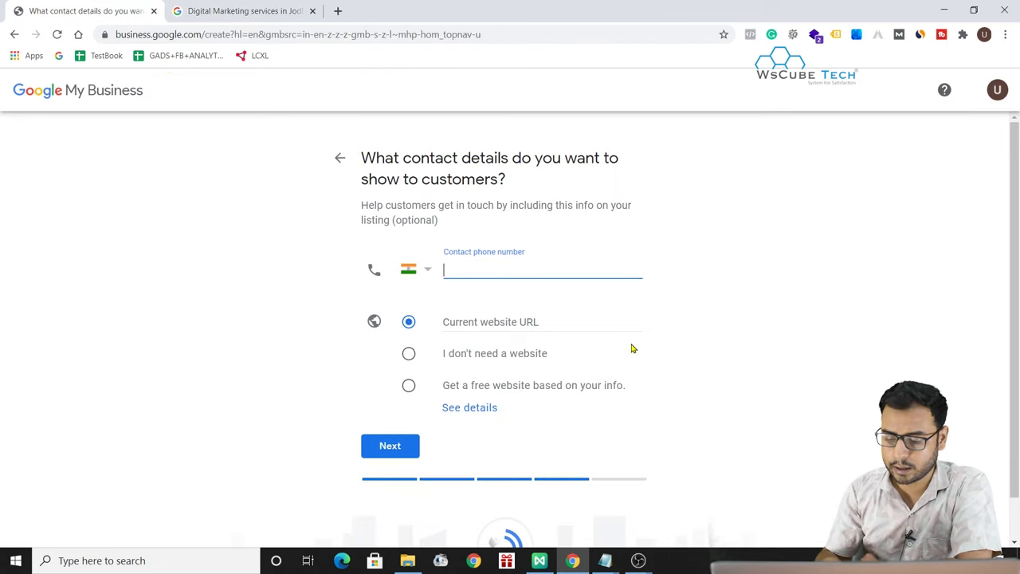
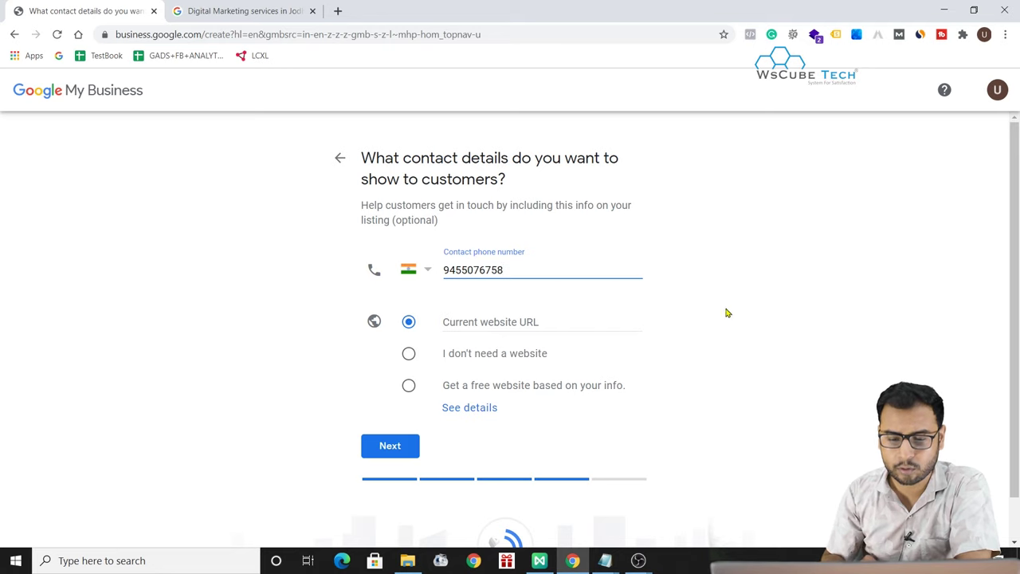
pyautogui.click(826, 299)
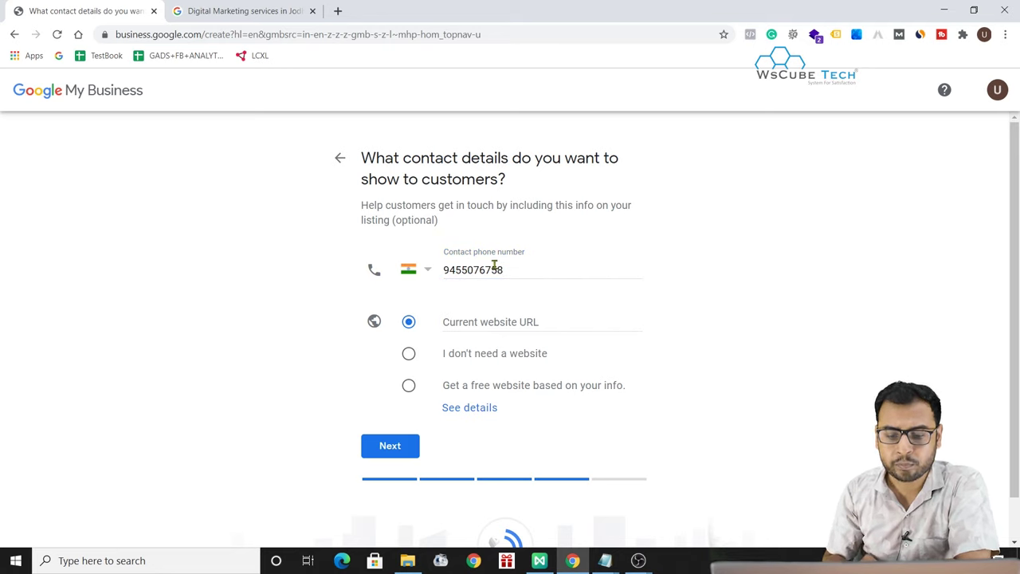
pyautogui.click(490, 321)
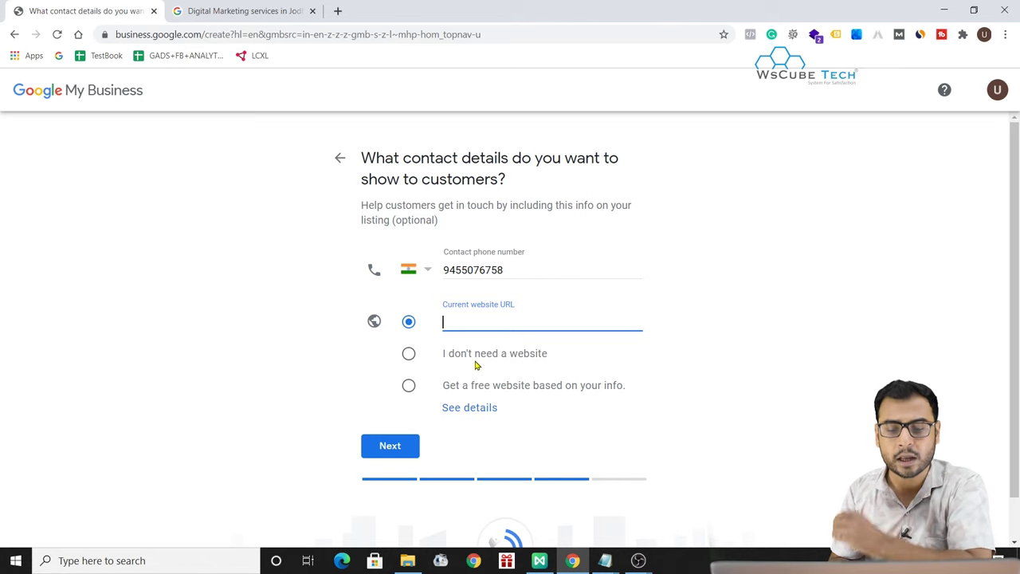
pyautogui.click(469, 357)
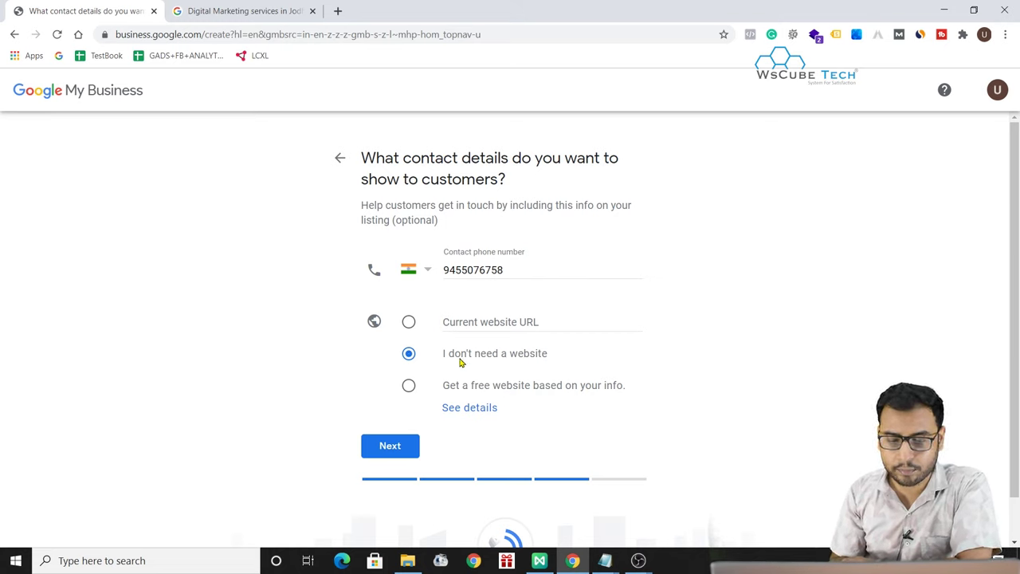
pyautogui.click(390, 446)
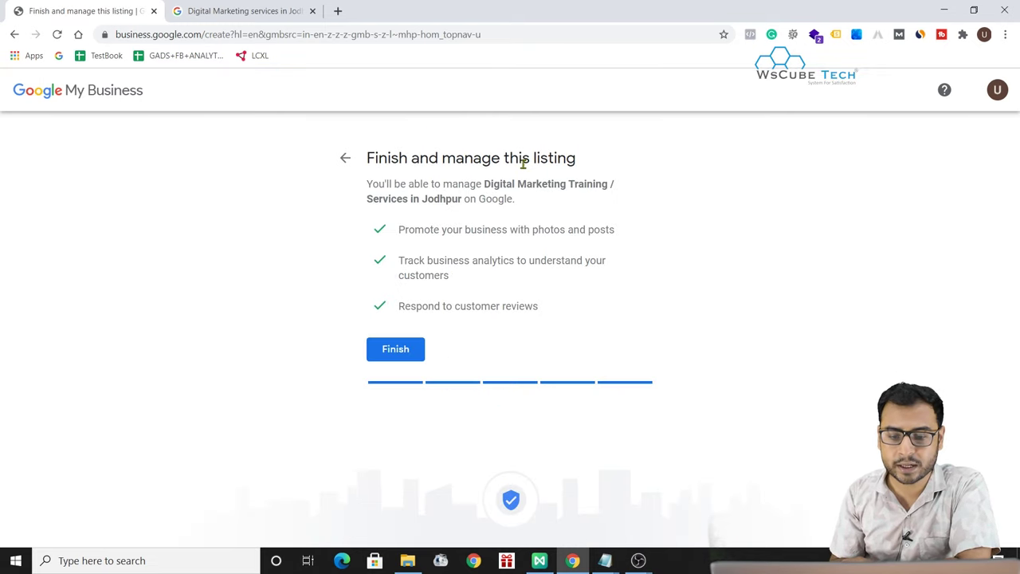
# - Finish creating the listing to reach the verification options
pyautogui.click(400, 352)
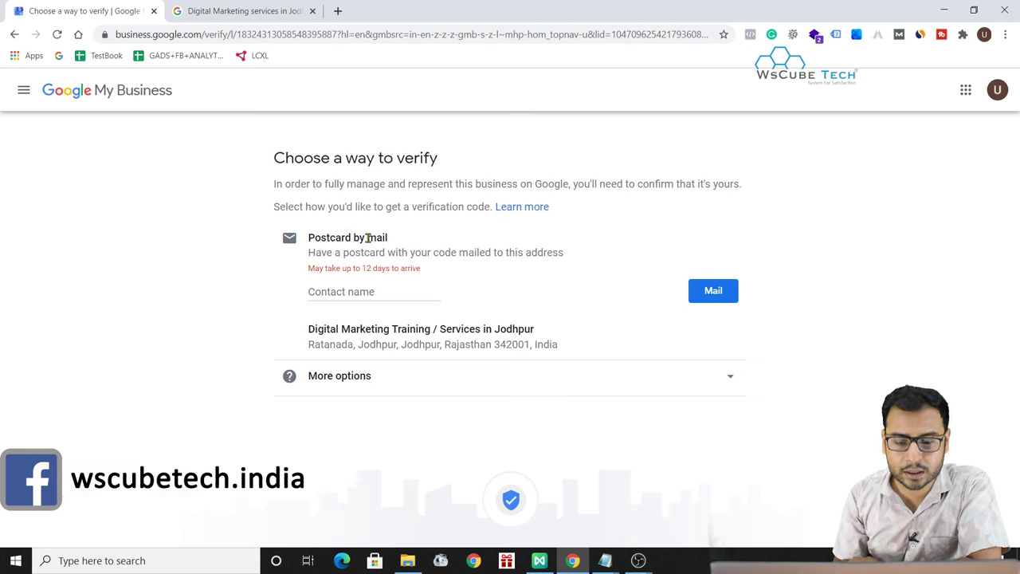
# - Review the postcard verification form, expand More options, and choose Verify later
pyautogui.click(371, 293)
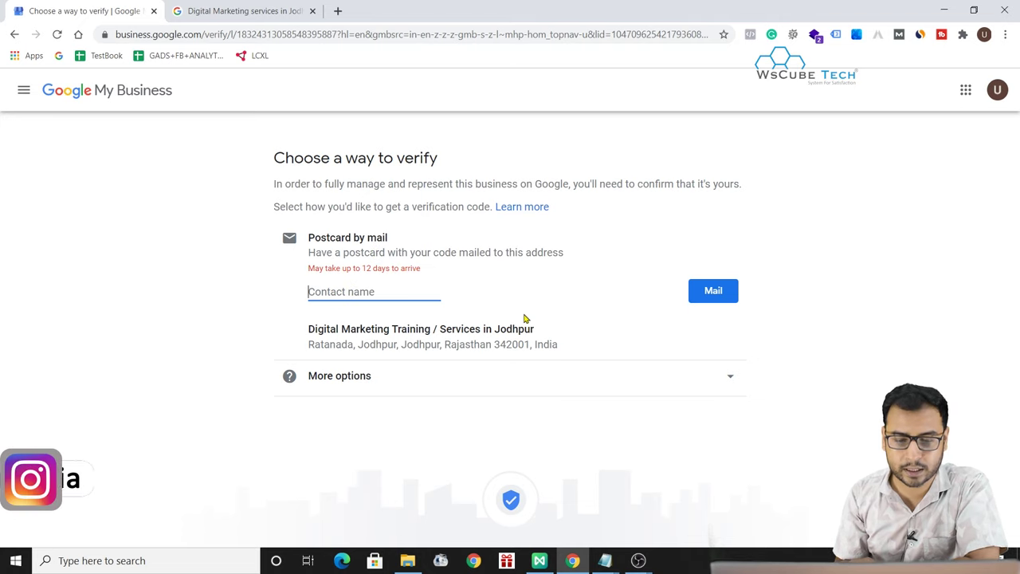
pyautogui.click(468, 374)
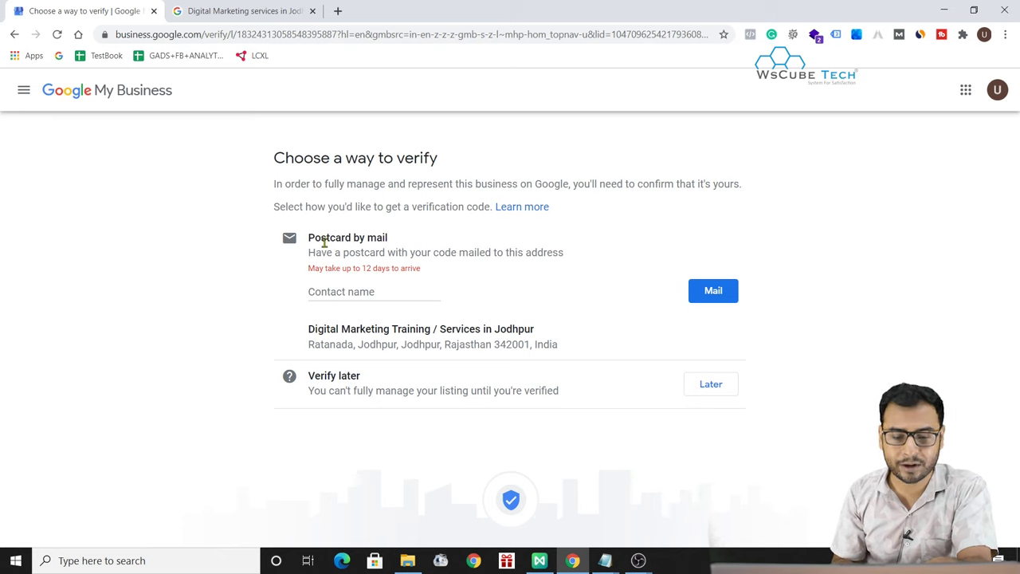
pyautogui.click(330, 292)
pyautogui.moveTo(558, 345); pyautogui.dragTo(300, 346)
pyautogui.click(412, 345)
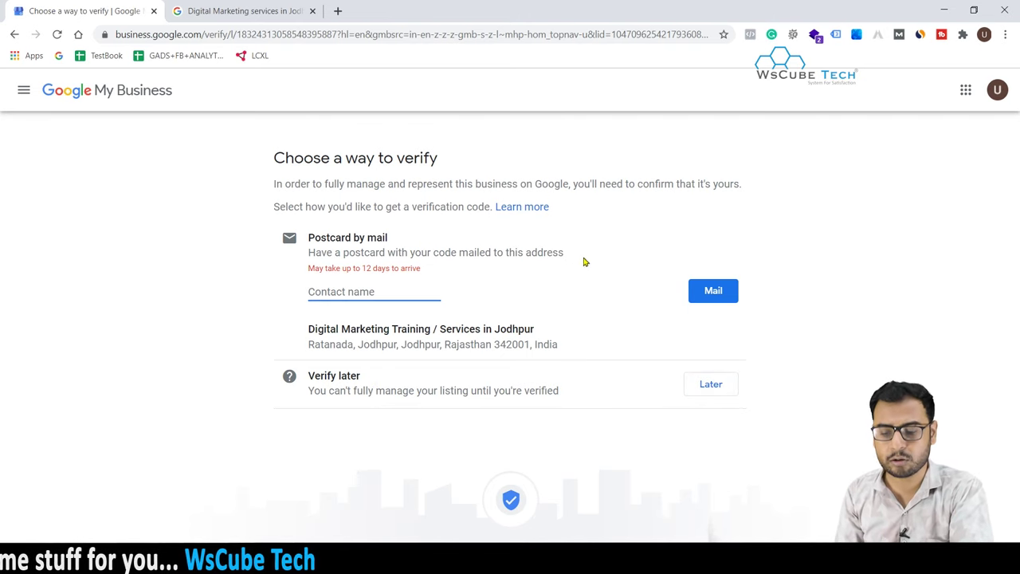
pyautogui.click(710, 383)
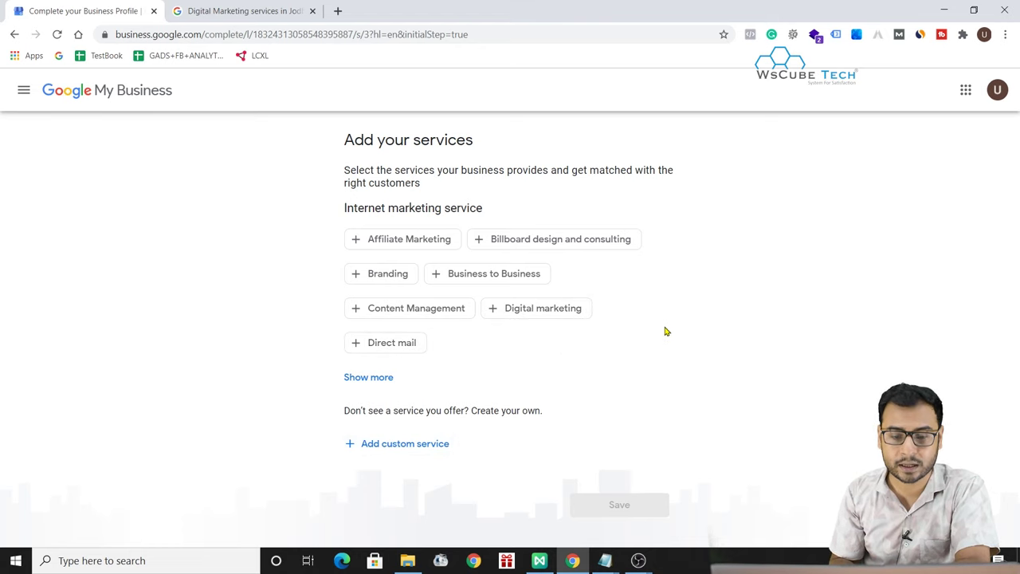
# - Tick Affiliate Marketing and Digital marketing and add the custom service 'Online Marketing'
pyautogui.click(419, 239)
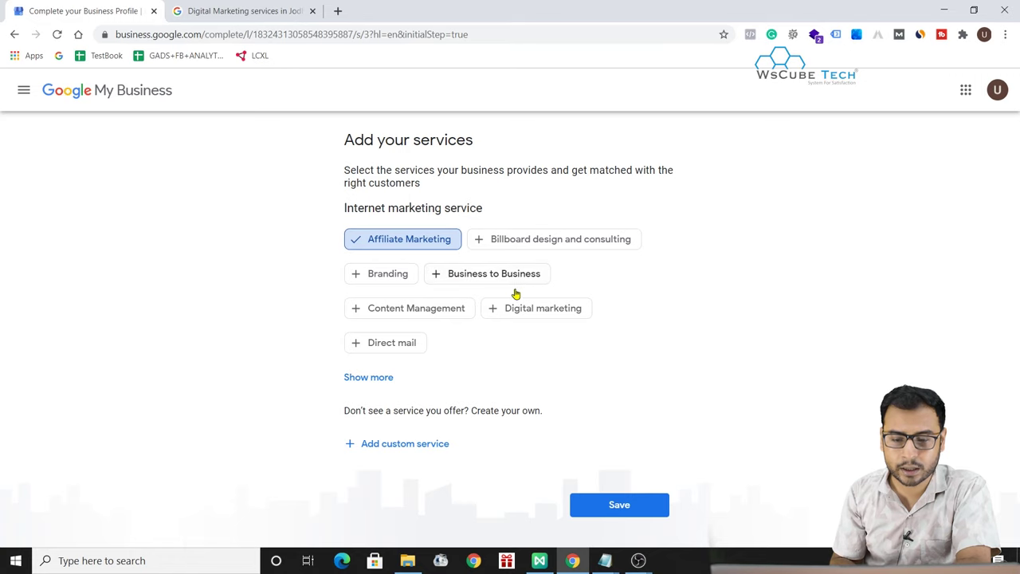
pyautogui.click(537, 312)
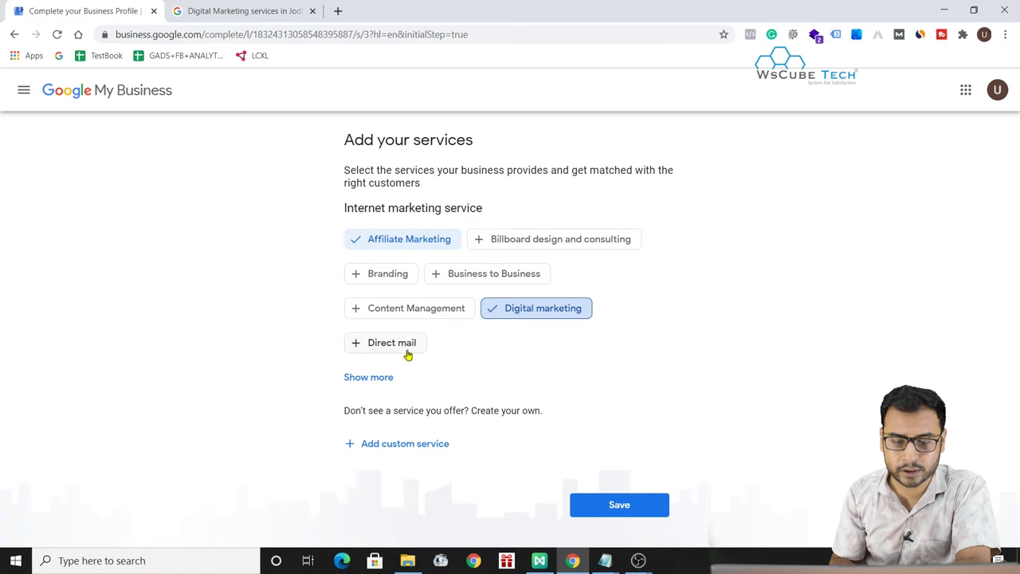
pyautogui.click(411, 451)
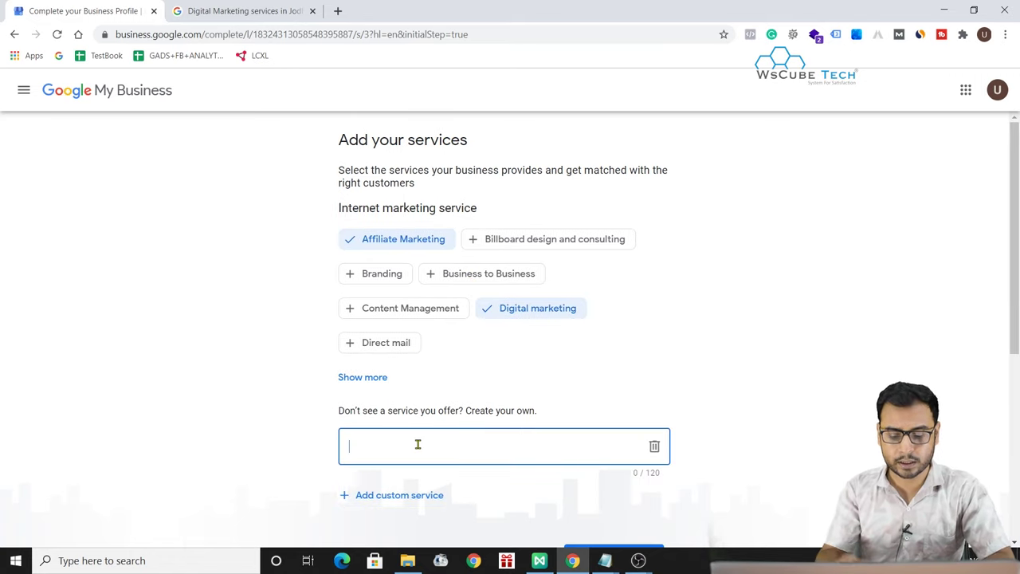
pyautogui.write('Onlien Marketing')
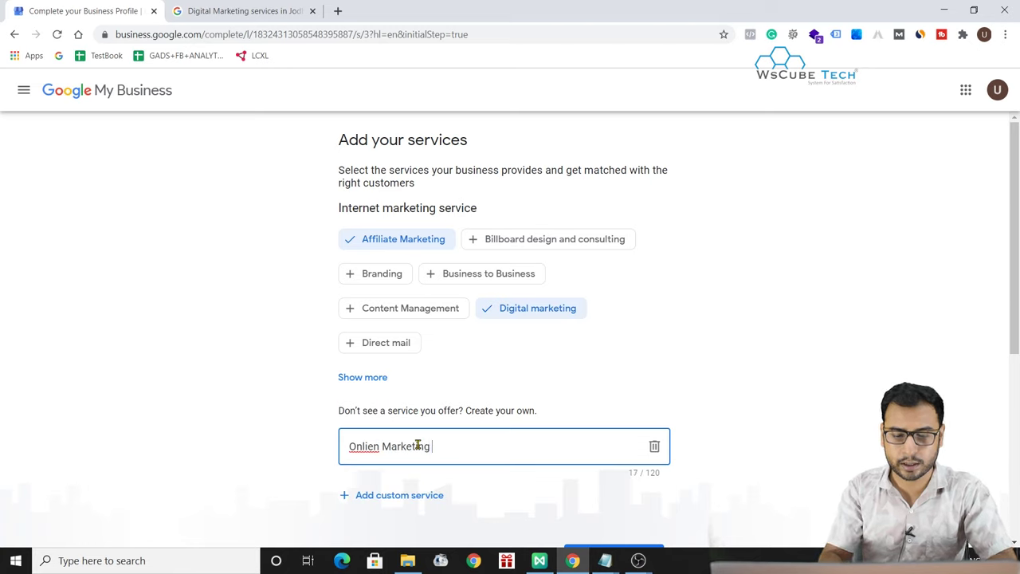
pyautogui.click(375, 447)
pyautogui.press('BackSpace')
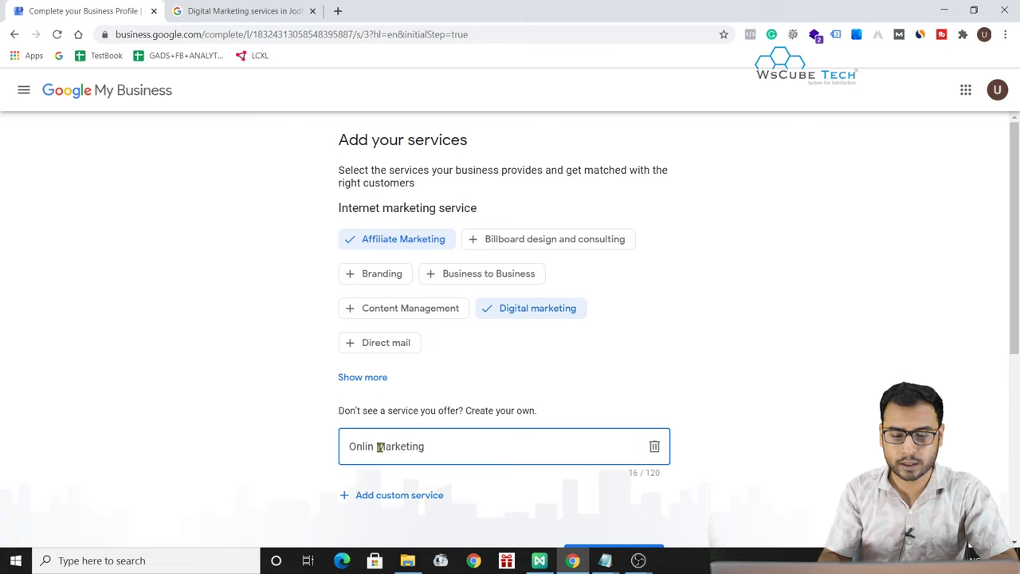
pyautogui.write('e')
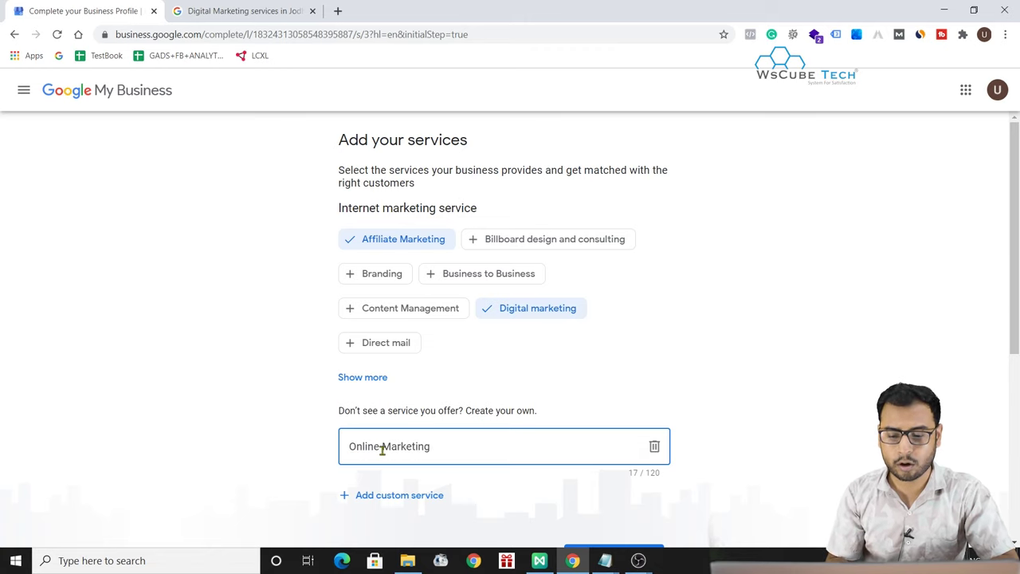
pyautogui.scroll(-2, 383, 448)
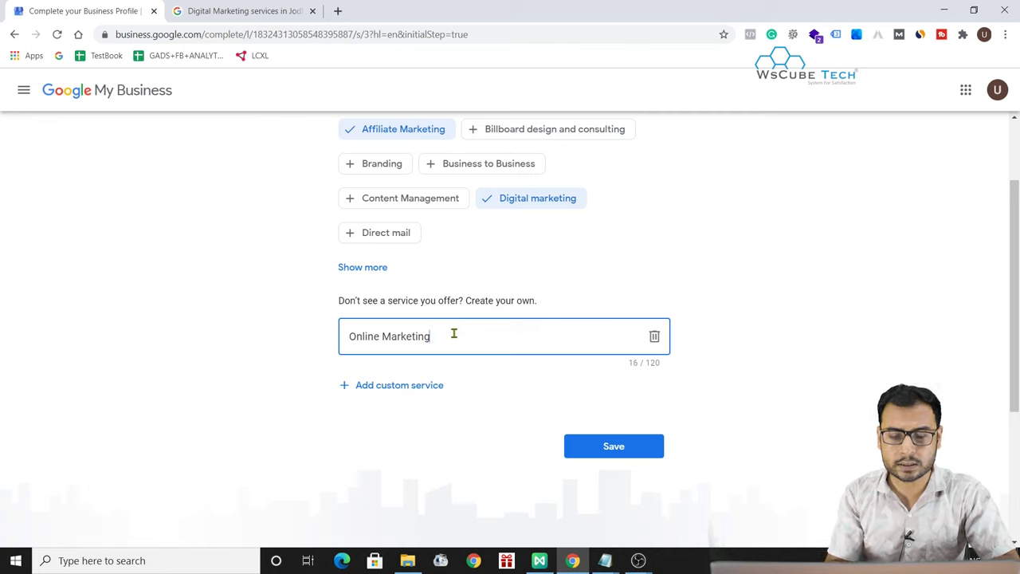
# - Add Lead Generation and Search engine optimization from the service suggestions
pyautogui.click(383, 390)
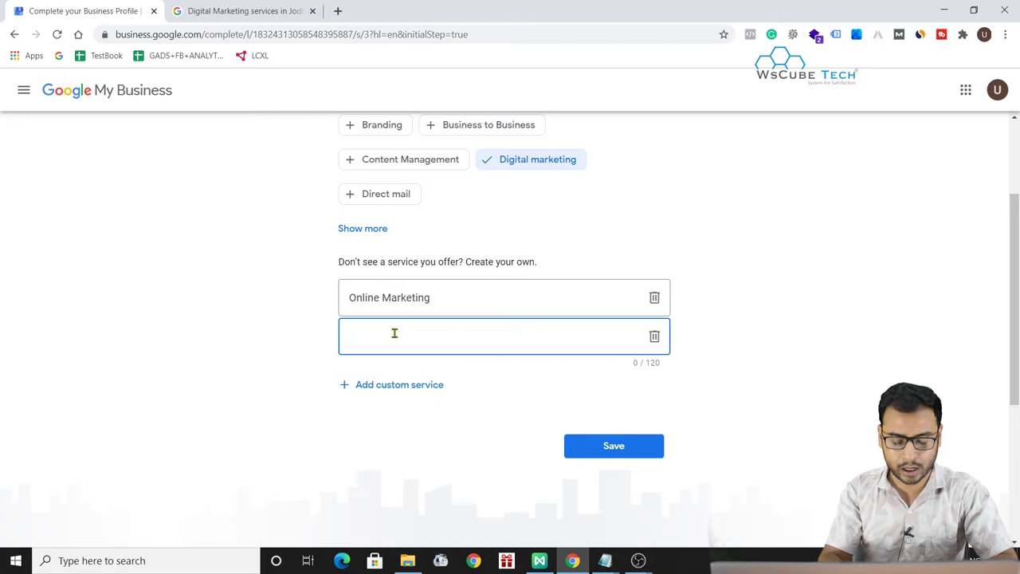
pyautogui.write('Lear')
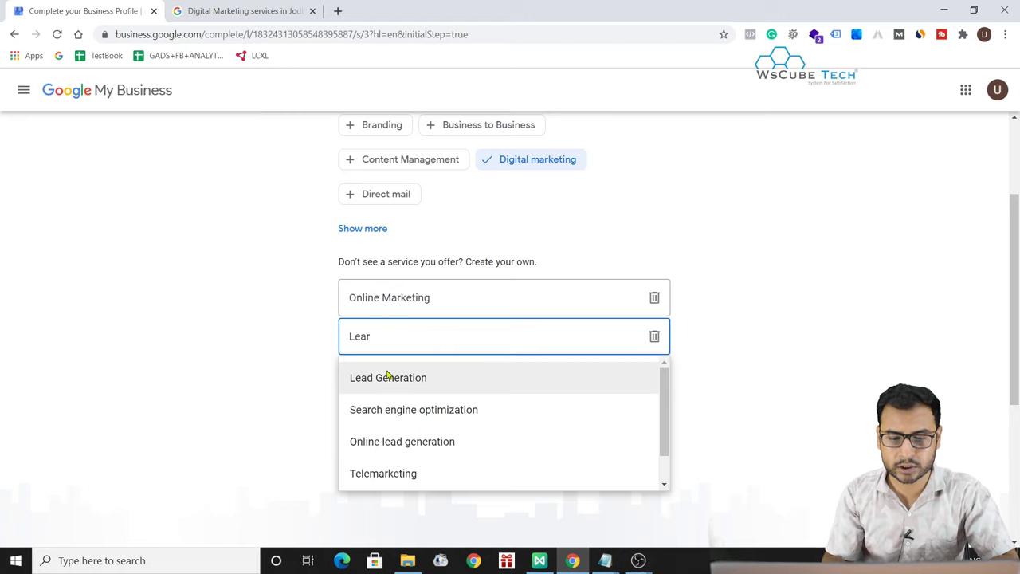
pyautogui.click(387, 377)
pyautogui.click(388, 384)
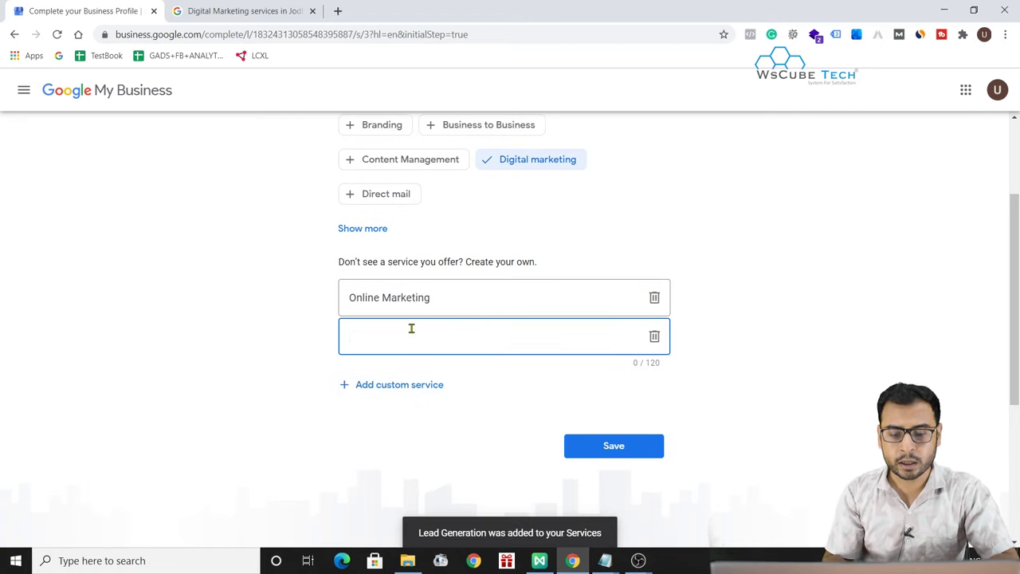
pyautogui.write('Saerc')
pyautogui.click(406, 386)
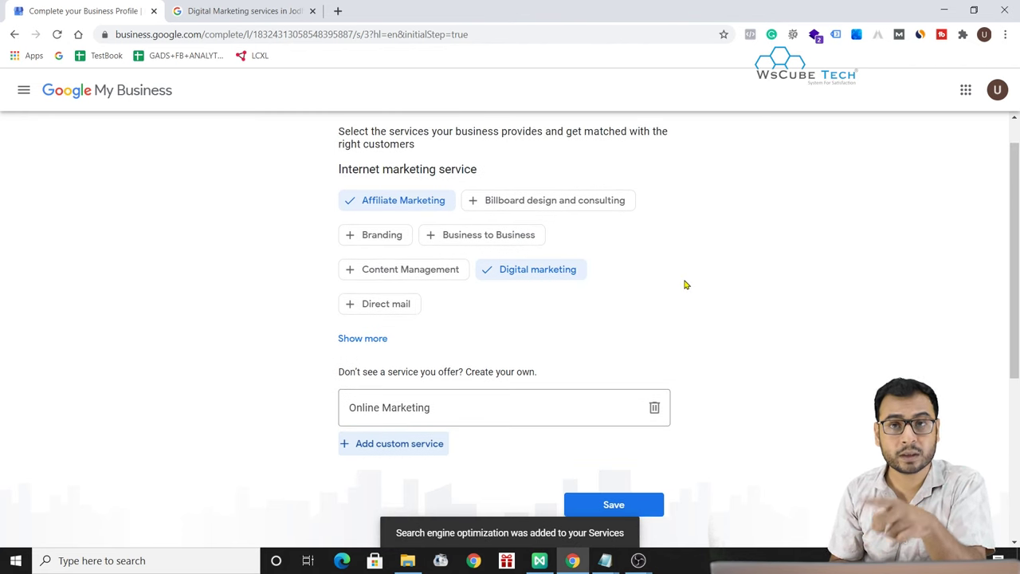
pyautogui.scroll(-1, 674, 248)
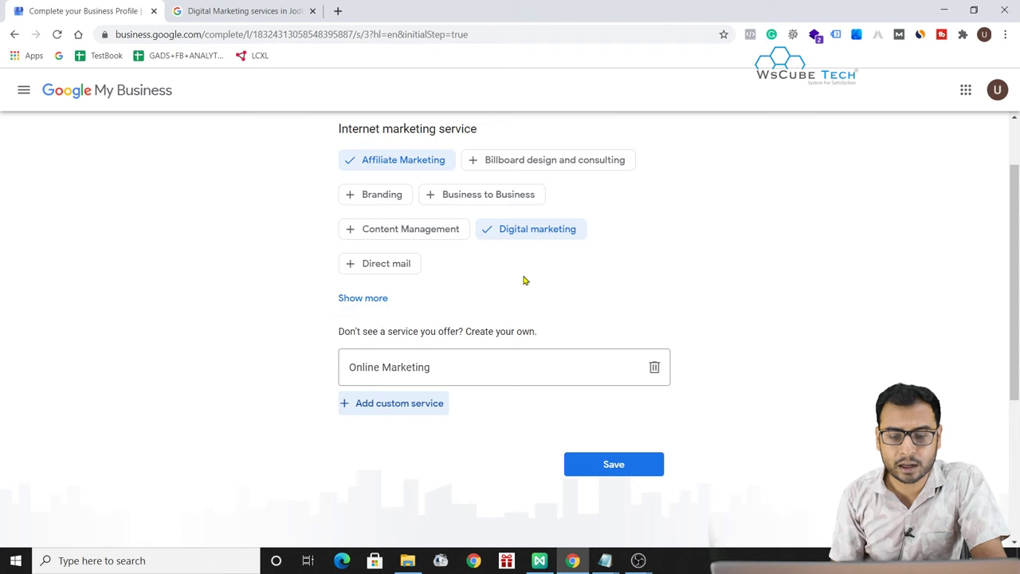
pyautogui.scroll(1, 525, 280)
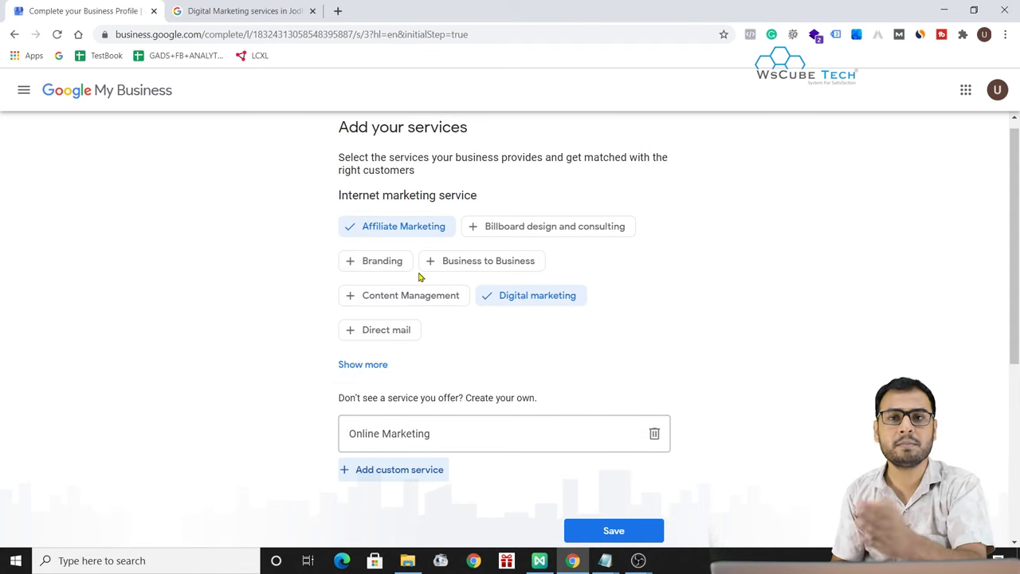
pyautogui.scroll(-1, 597, 309)
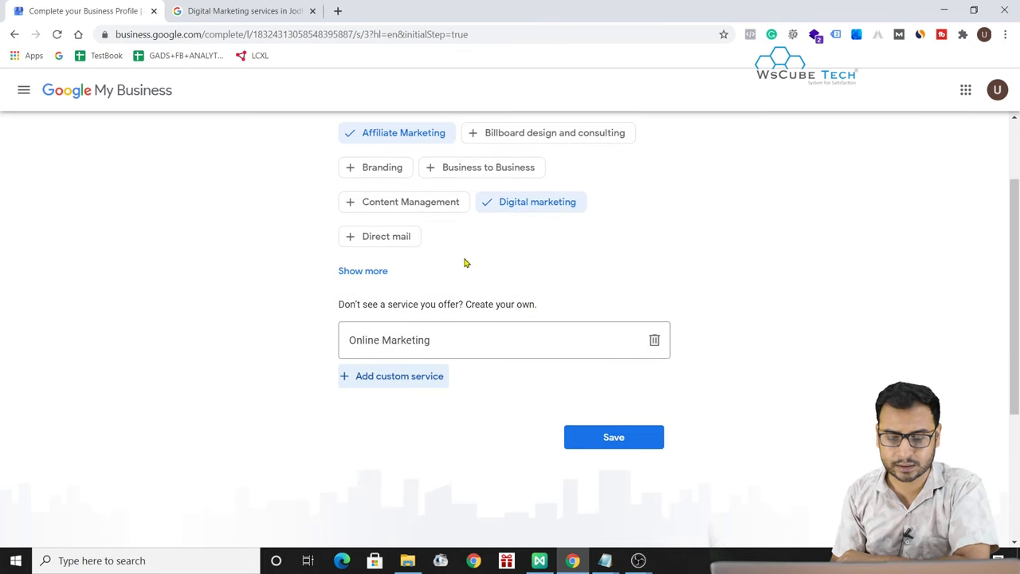
# - Save the services, skip business hours, description and photos, and open the dashboard
pyautogui.click(633, 451)
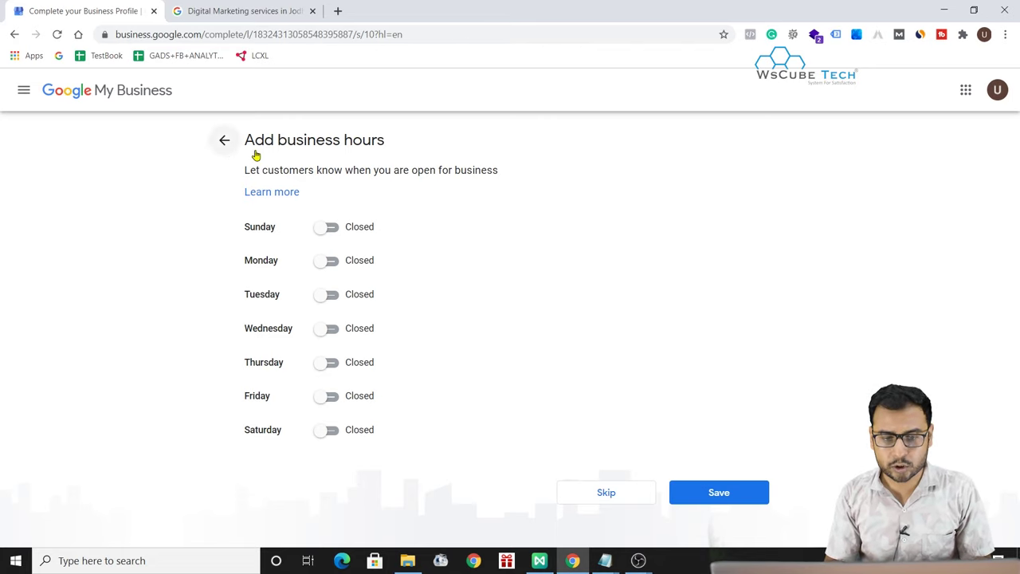
pyautogui.click(611, 491)
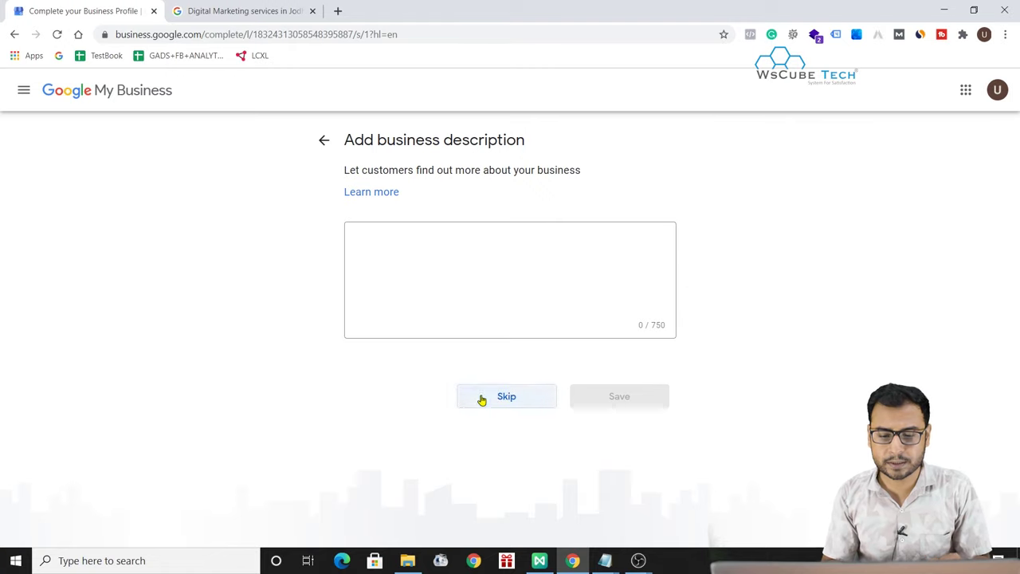
pyautogui.click(482, 398)
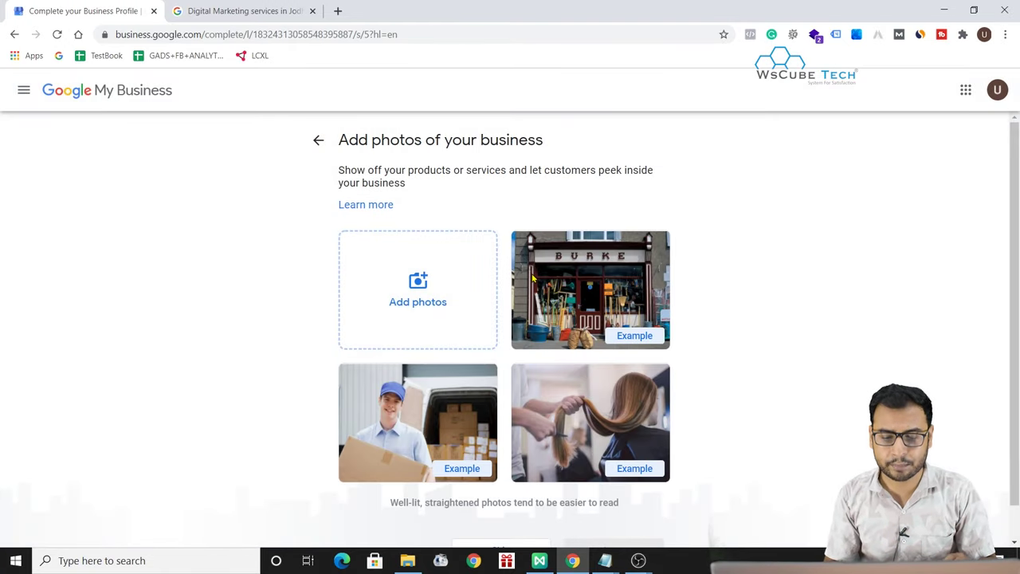
pyautogui.scroll(-1, 518, 363)
pyautogui.click(509, 522)
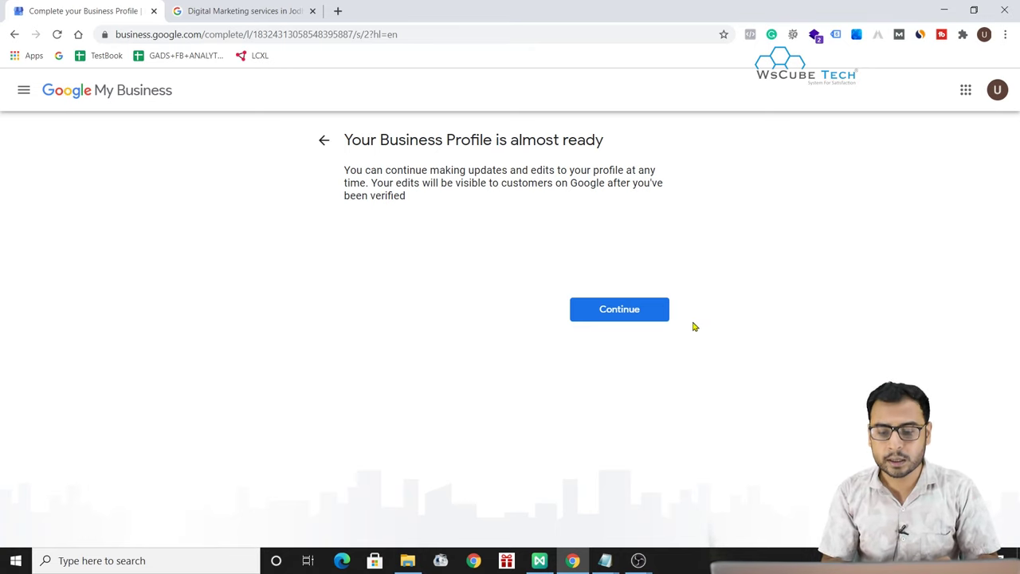
pyautogui.click(609, 314)
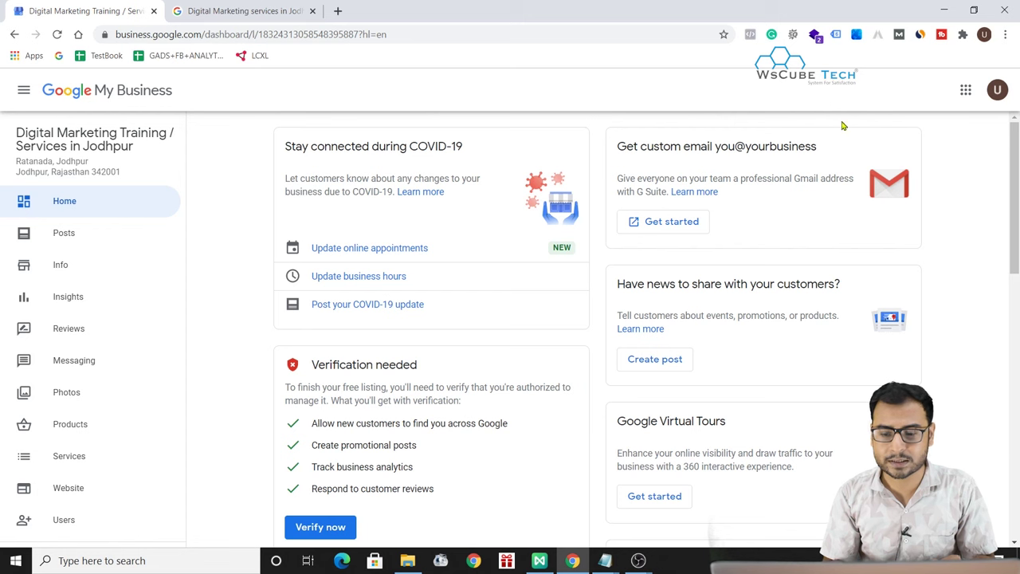
pyautogui.scroll(-1, 1002, 398)
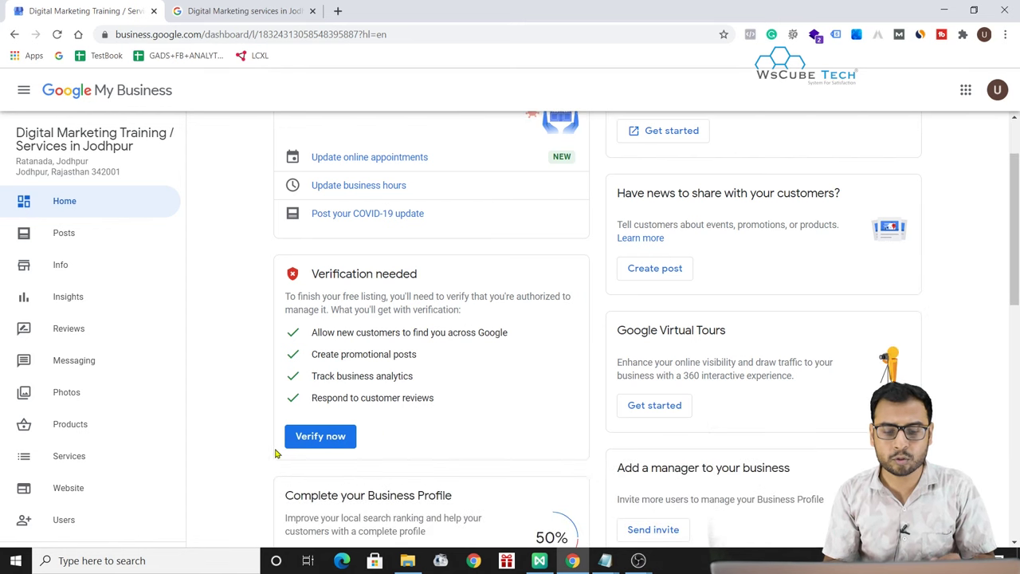
pyautogui.scroll(-2, 547, 434)
pyautogui.scroll(3, 547, 434)
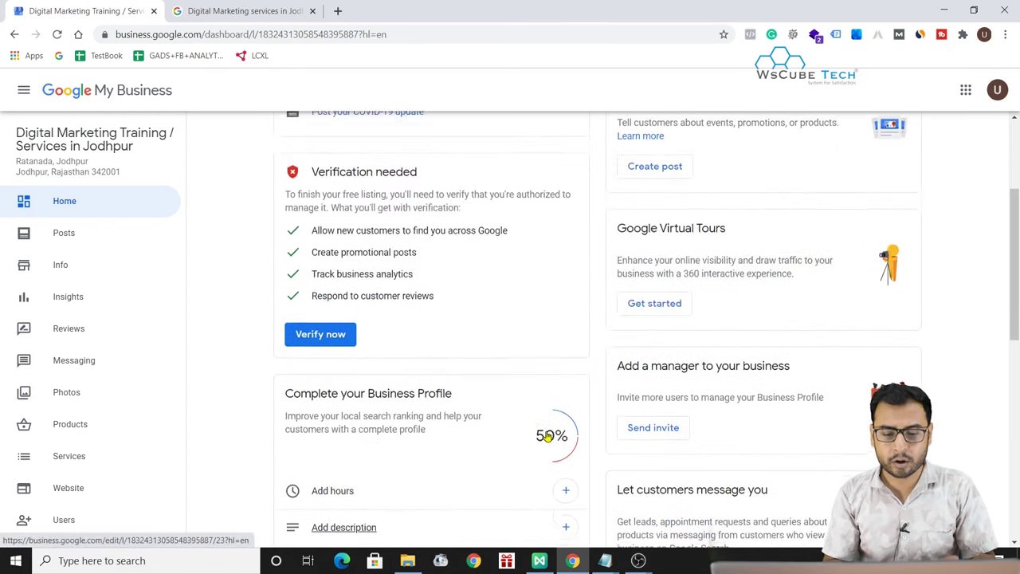
pyautogui.moveTo(317, 294); pyautogui.dragTo(381, 294)
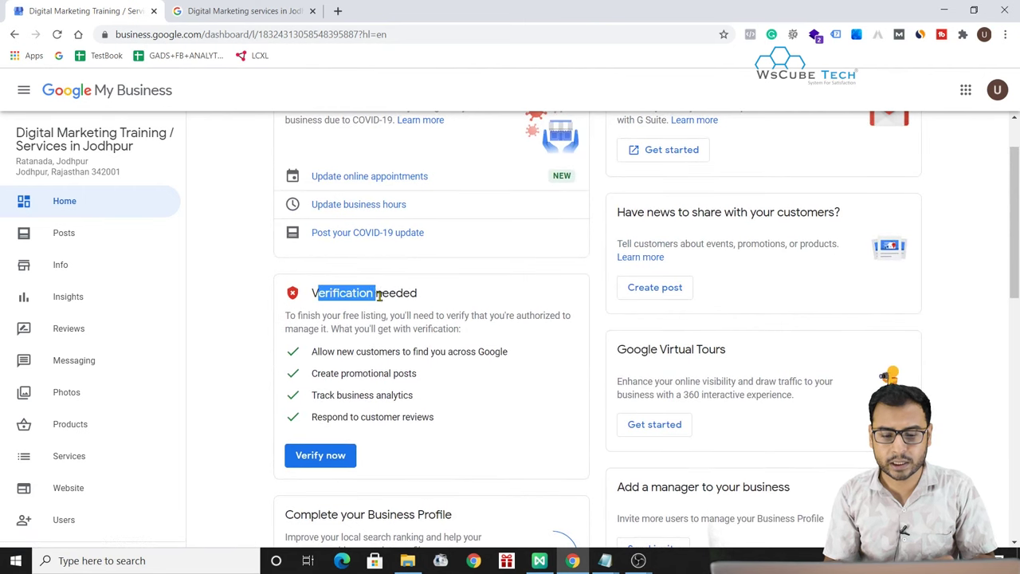
pyautogui.click(438, 384)
pyautogui.click(337, 457)
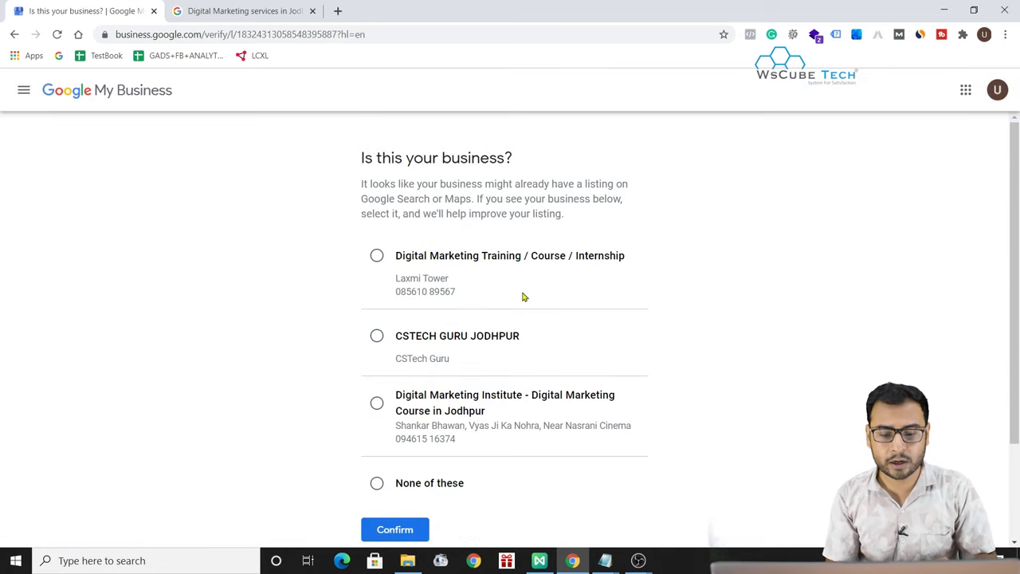
pyautogui.scroll(-1, 590, 356)
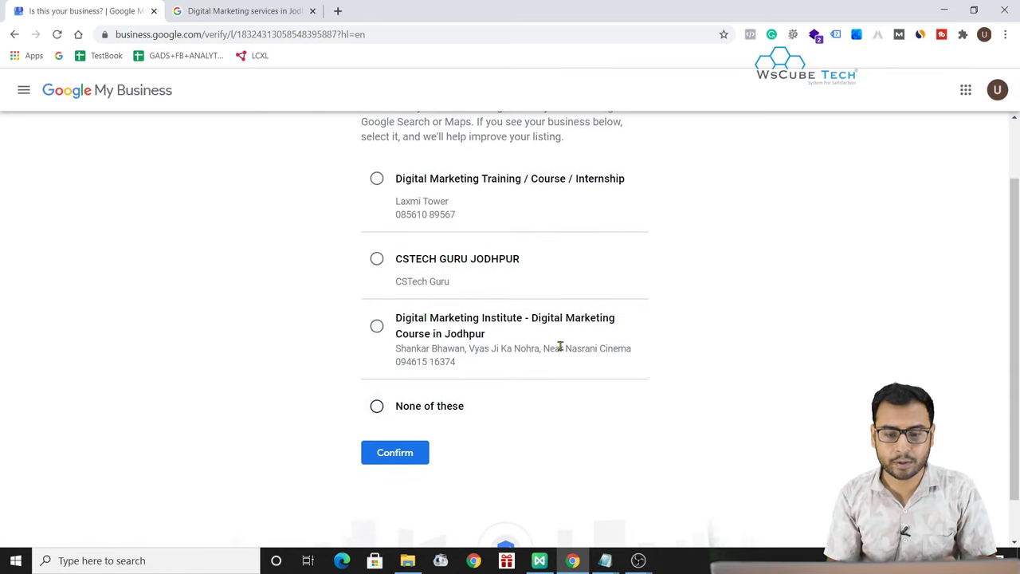
pyautogui.scroll(1, 561, 347)
pyautogui.scroll(-1, 482, 422)
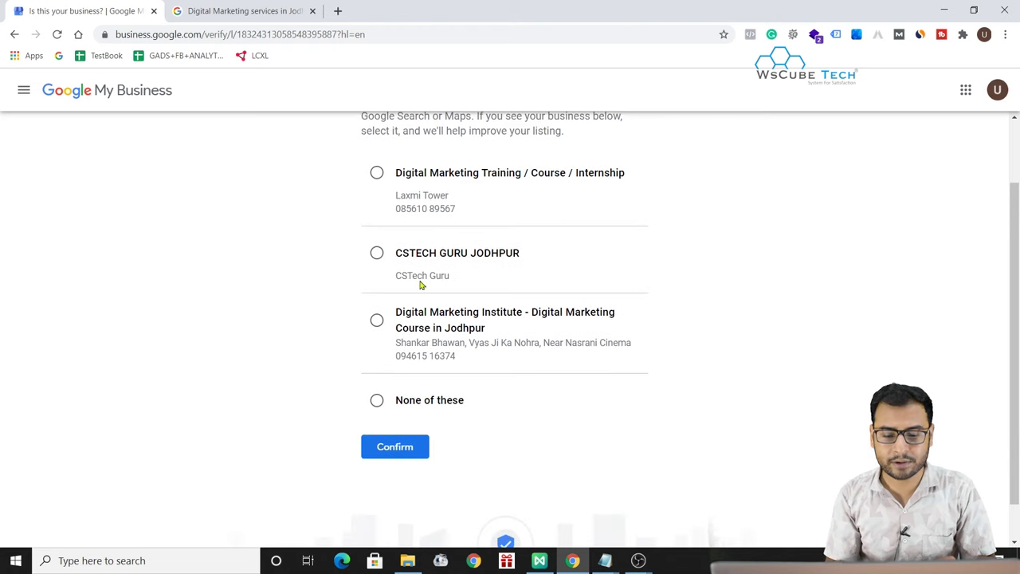
pyautogui.click(402, 400)
pyautogui.click(401, 445)
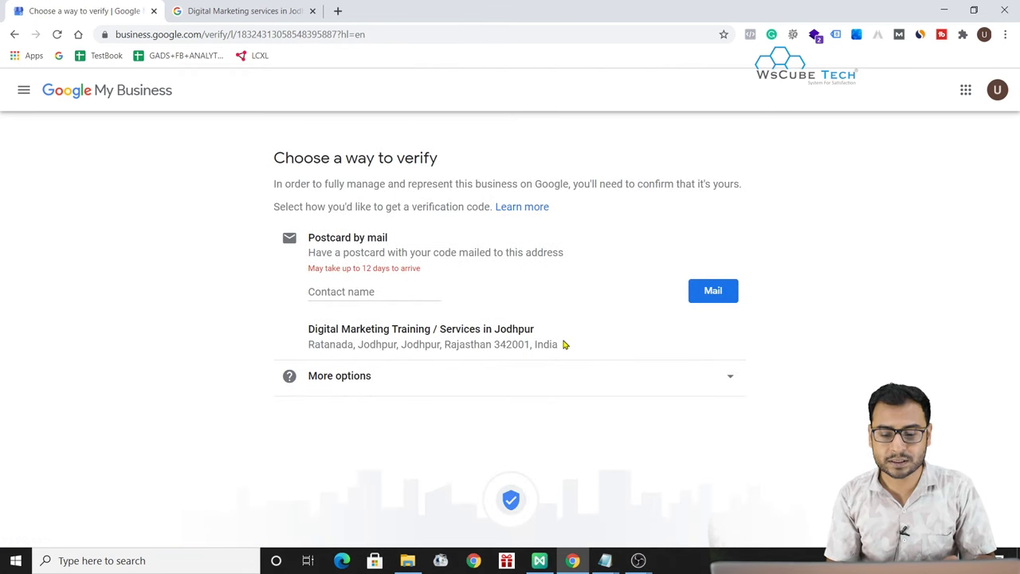
pyautogui.click(14, 35)
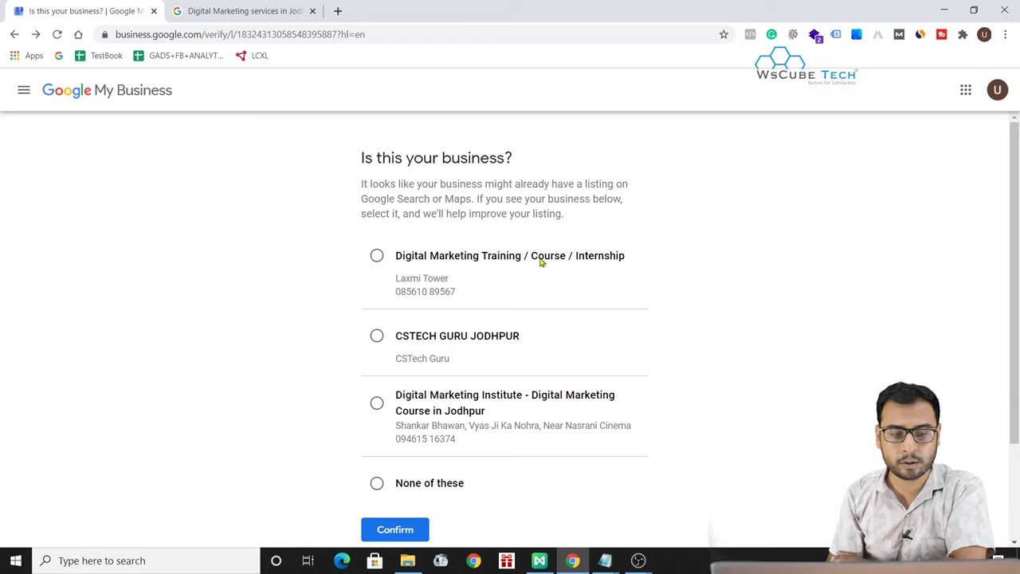
pyautogui.scroll(-2, 474, 283)
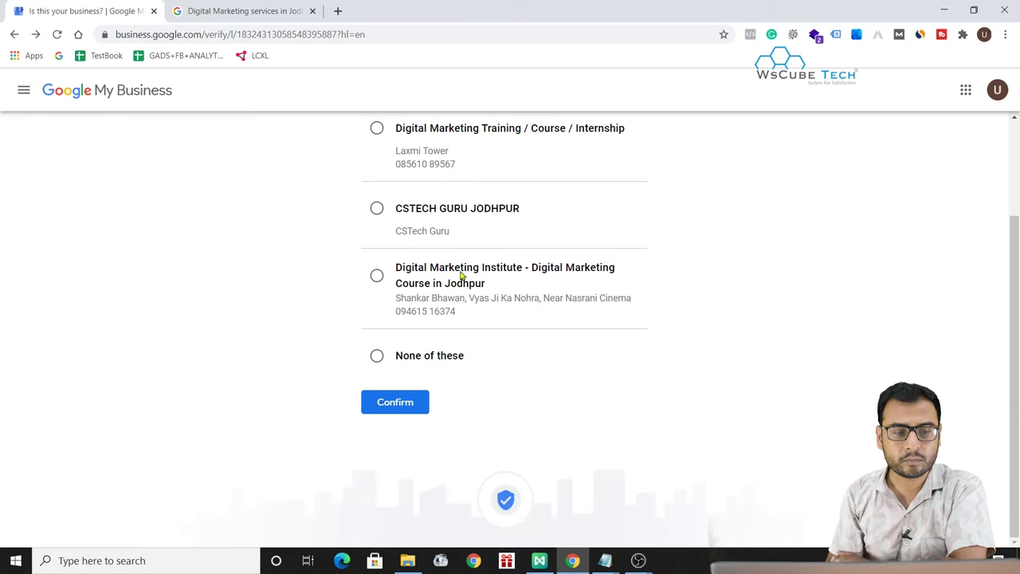
pyautogui.click(13, 34)
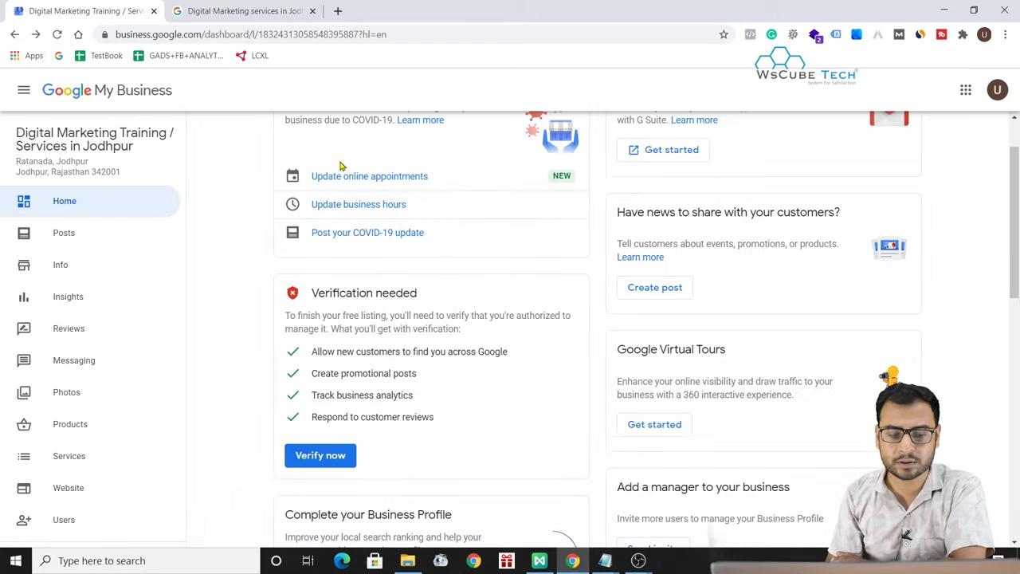
pyautogui.scroll(1, 408, 292)
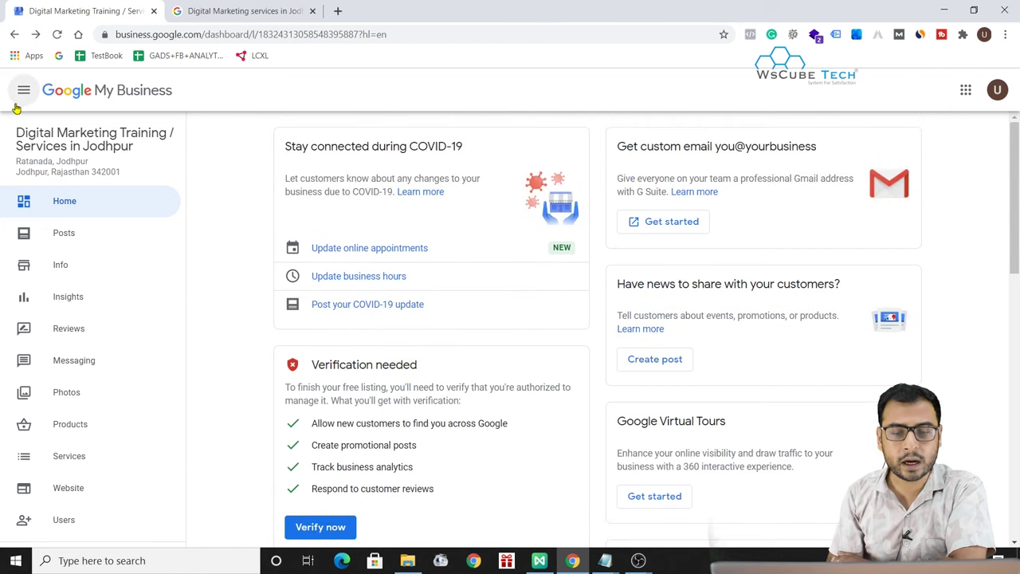
pyautogui.scroll(-2, 666, 448)
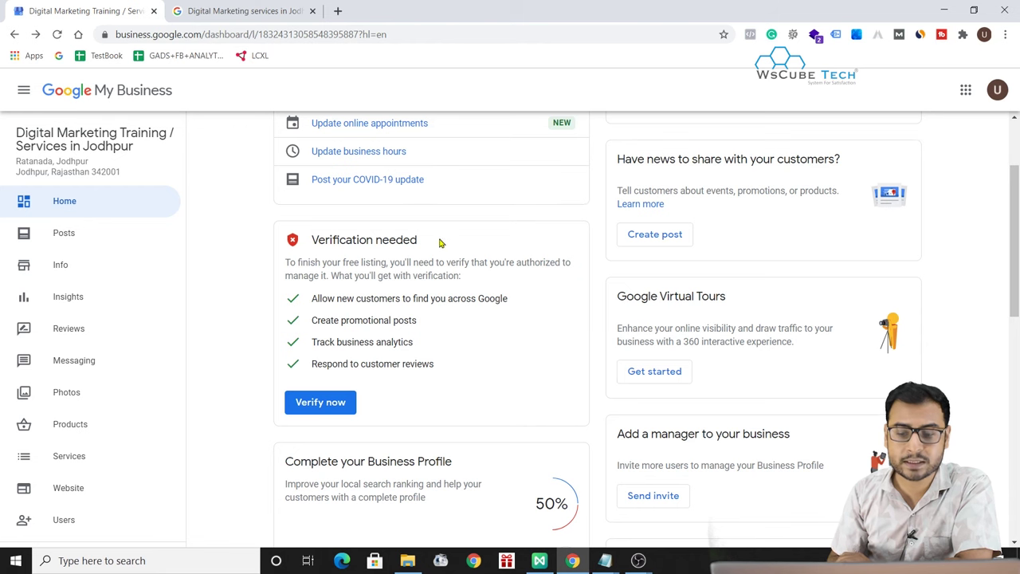
pyautogui.scroll(-3, 466, 449)
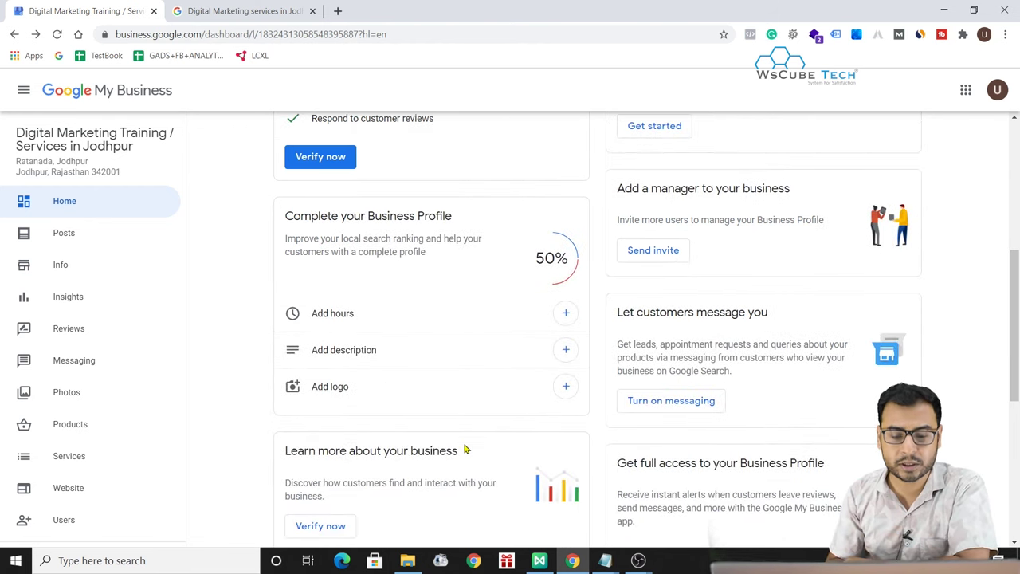
pyautogui.scroll(2, 465, 448)
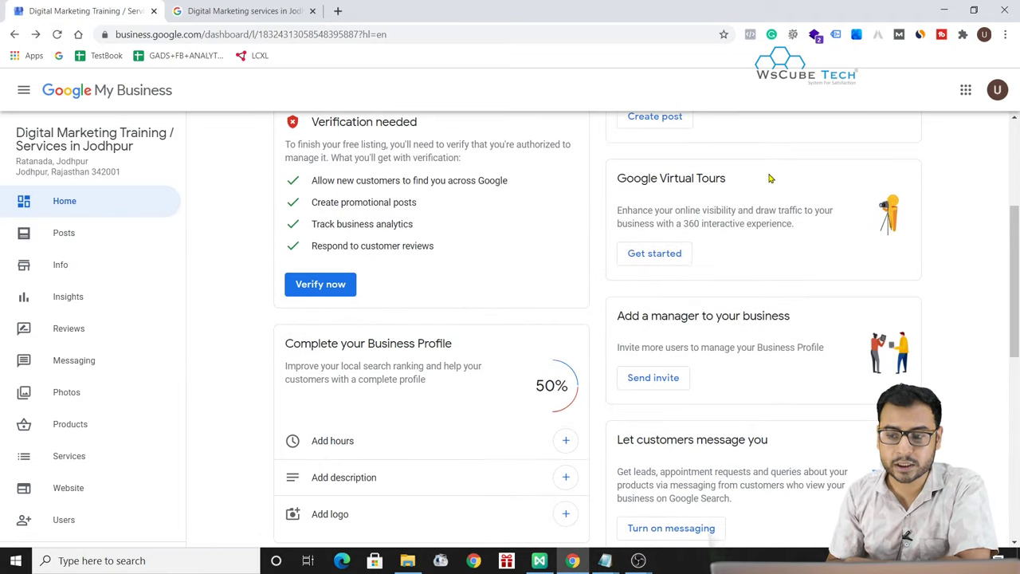
pyautogui.scroll(3, 942, 345)
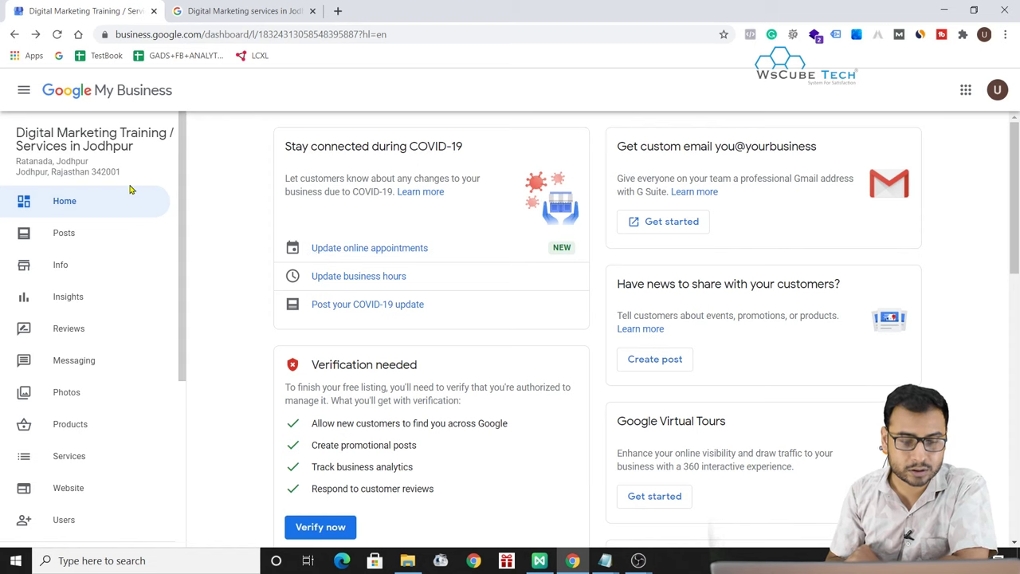
pyautogui.scroll(-2, 130, 432)
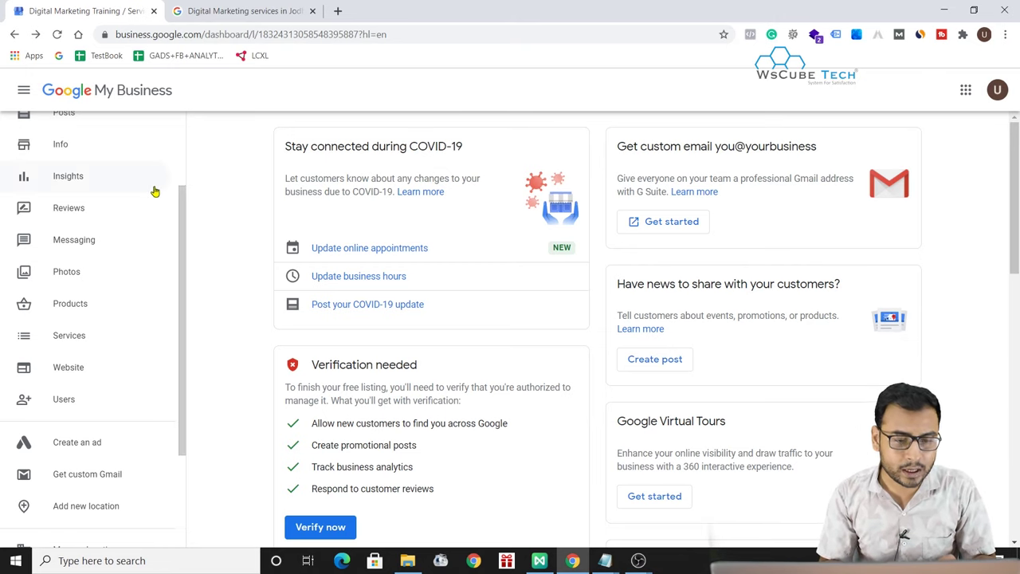
pyautogui.scroll(2, 152, 189)
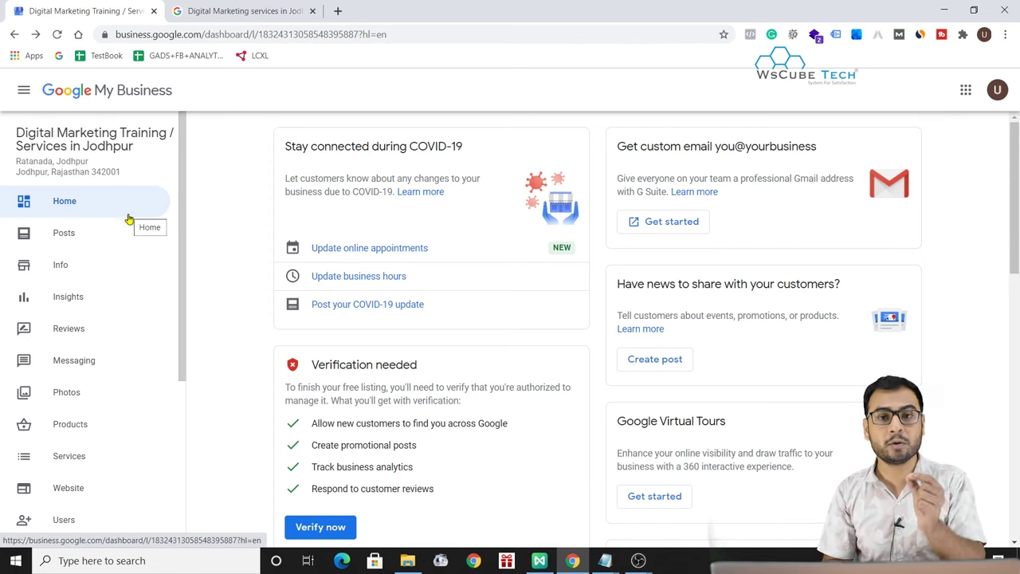
pyautogui.scroll(-2, 128, 449)
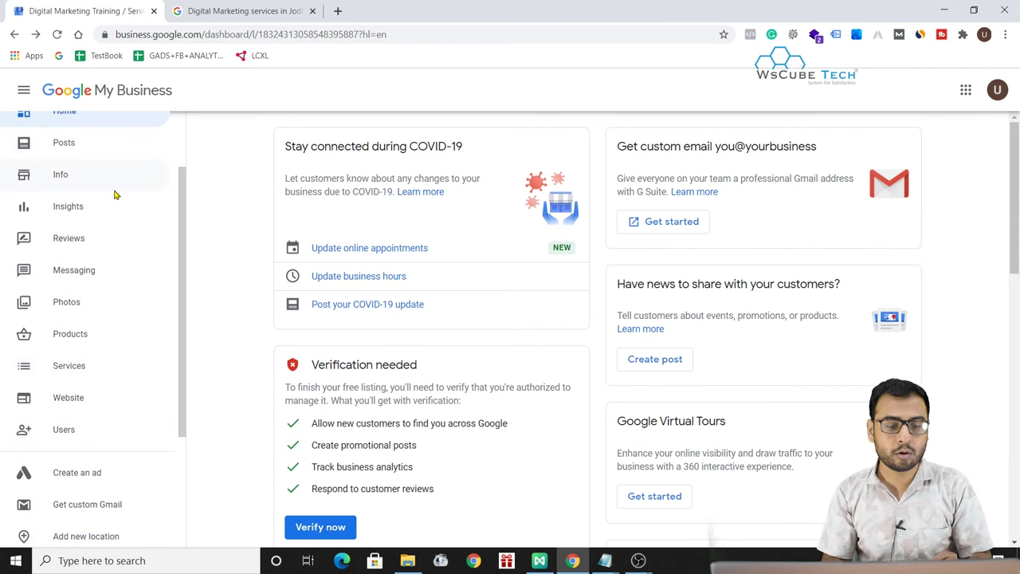
pyautogui.scroll(2, 114, 195)
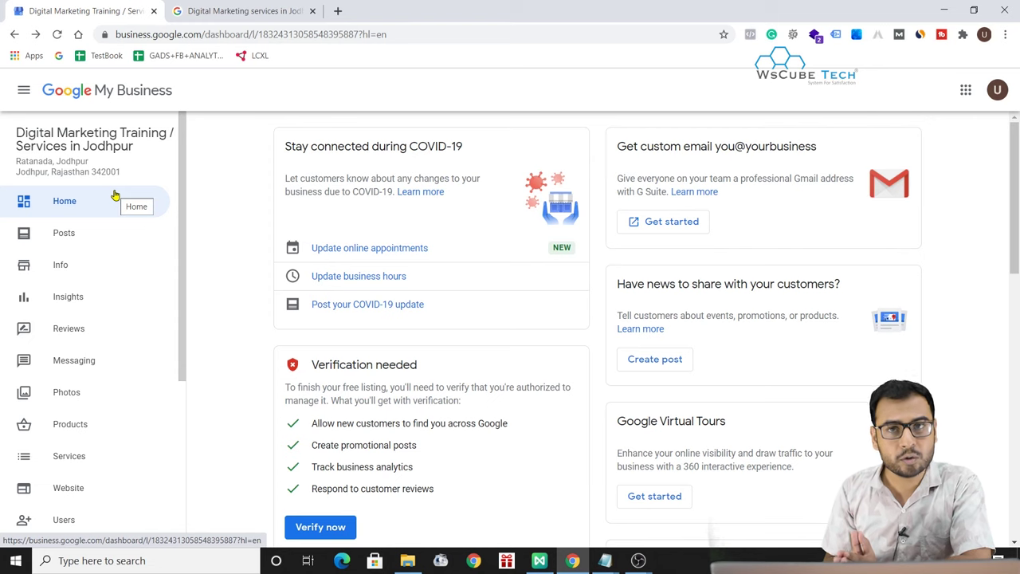